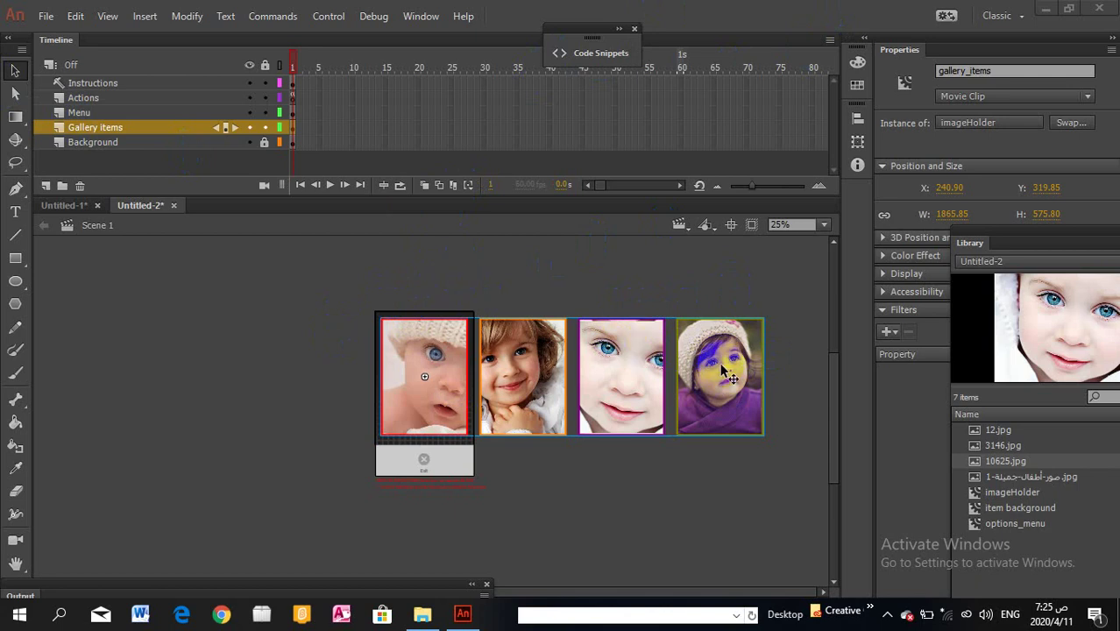
Step: Open the imageHolder symbol for editing and duplicate the fourth photo together with its green frame
{"action": "double_click", "coordinate": [725, 372]}
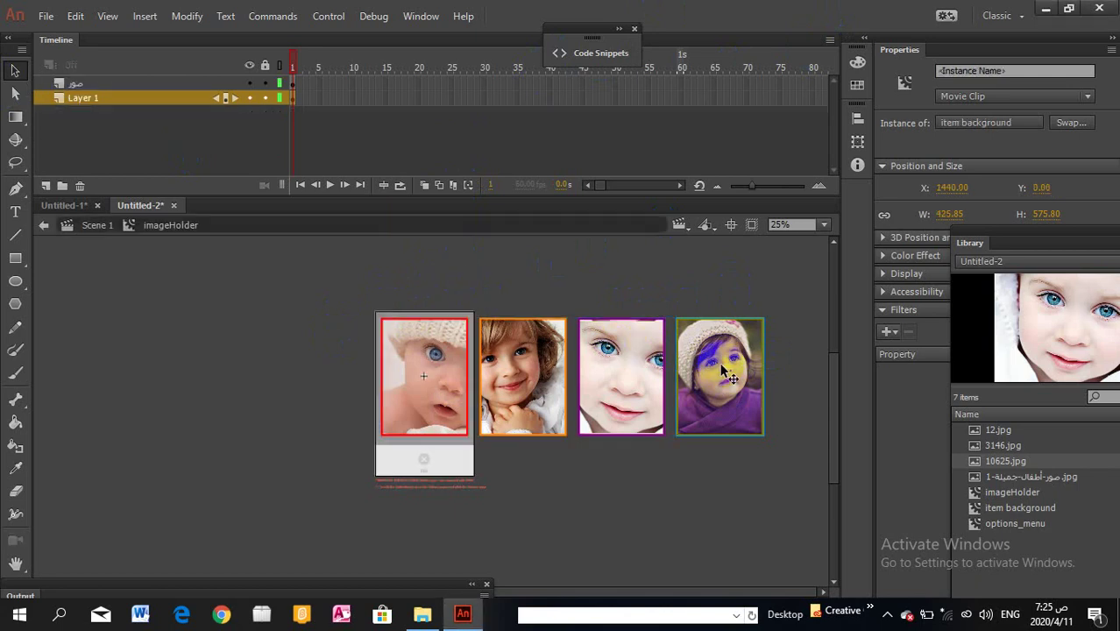
{"action": "left_click", "coordinate": [156, 98]}
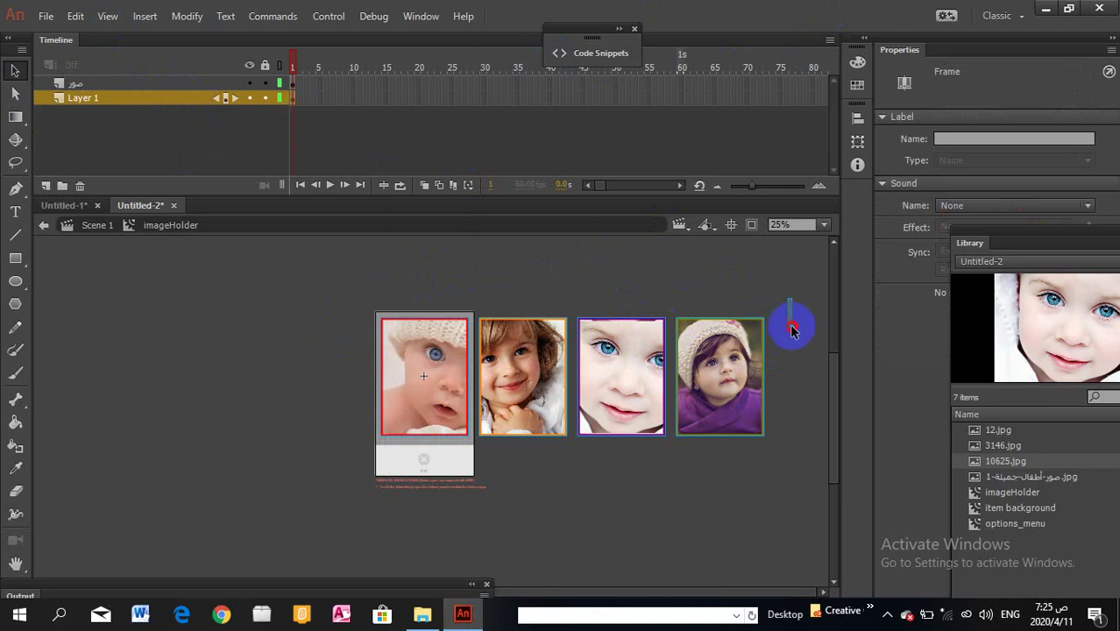
{"action": "left_click_drag", "start_coordinate": [791, 329], "coordinate": [673, 466]}
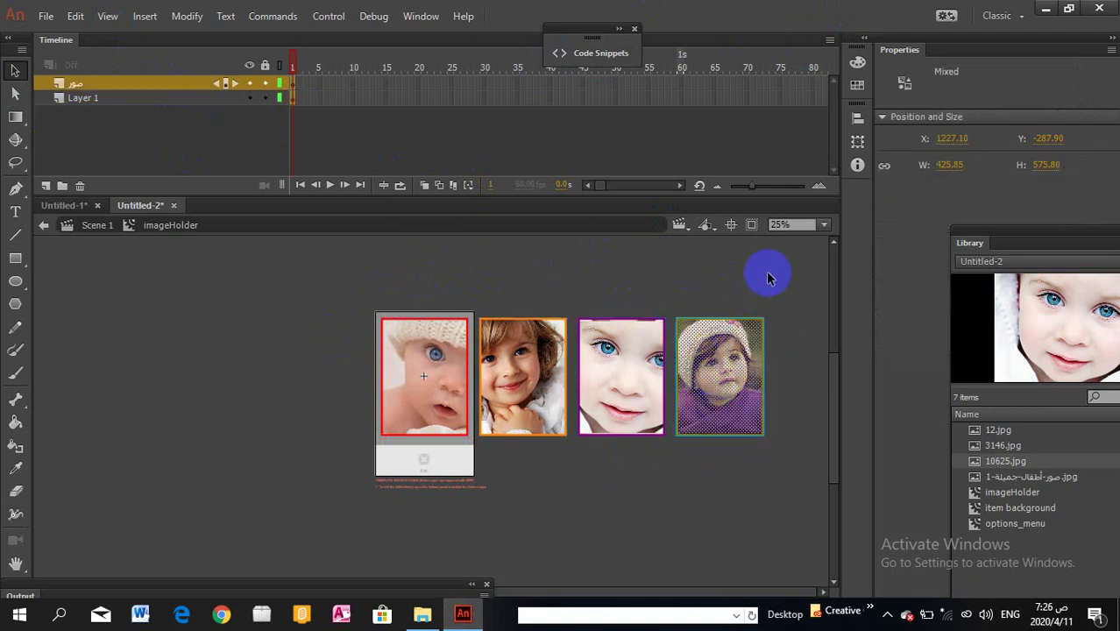
{"action": "left_click_drag", "start_coordinate": [801, 261], "coordinate": [671, 494]}
{"action": "key", "text": "ctrl+d"}
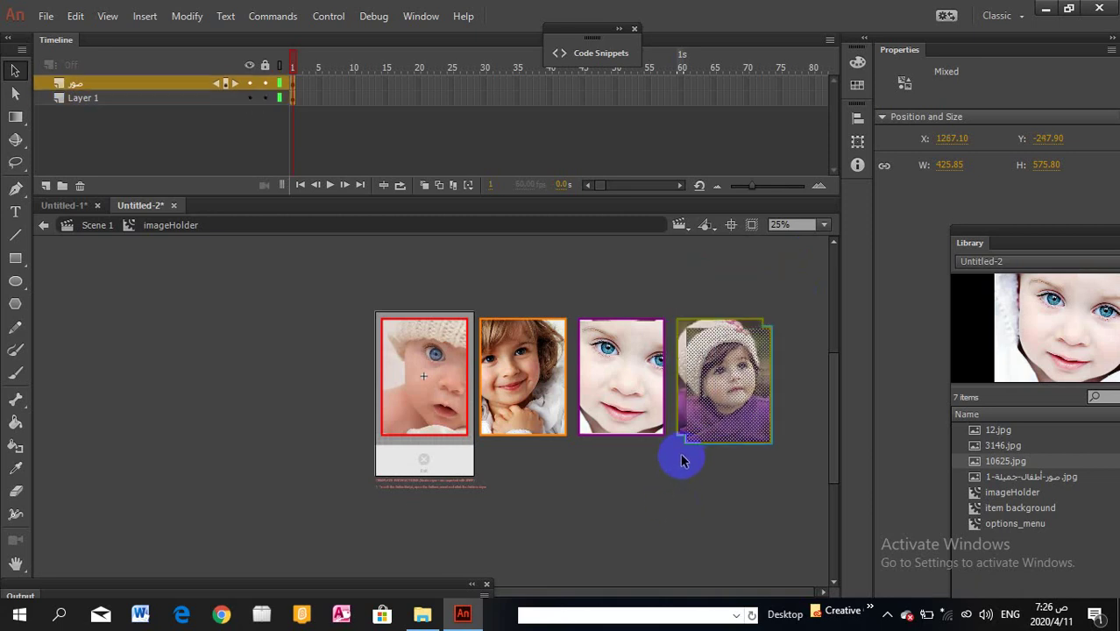
Step: Move the duplicated photo and frame level with the row, beside the fourth photo, to X 1711.10 and Y -287.90
{"action": "key", "text": "shift+Up"}
{"action": "key", "text": "shift+Up"}
{"action": "key", "text": "shift+Up"}
{"action": "key", "text": "shift+Up"}
{"action": "key", "text": "shift+Right"}
{"action": "key", "text": "shift+Right"}
{"action": "key", "text": "shift+Right"}
{"action": "key", "text": "shift+Right"}
{"action": "key", "text": "shift+Right"}
{"action": "key", "text": "shift+Right"}
{"action": "key", "text": "shift+Right"}
{"action": "key", "text": "shift+Right"}
{"action": "key", "text": "shift+Right"}
{"action": "key", "text": "shift+Right"}
{"action": "key", "text": "shift+Right"}
{"action": "key", "text": "shift+Right"}
{"action": "key", "text": "shift+Right"}
{"action": "key", "text": "shift+Right"}
{"action": "key", "text": "shift+Right"}
{"action": "key", "text": "shift+Right"}
{"action": "key", "text": "shift+Right"}
{"action": "key", "text": "shift+Right"}
{"action": "key", "text": "shift+Right"}
{"action": "key", "text": "shift+Right"}
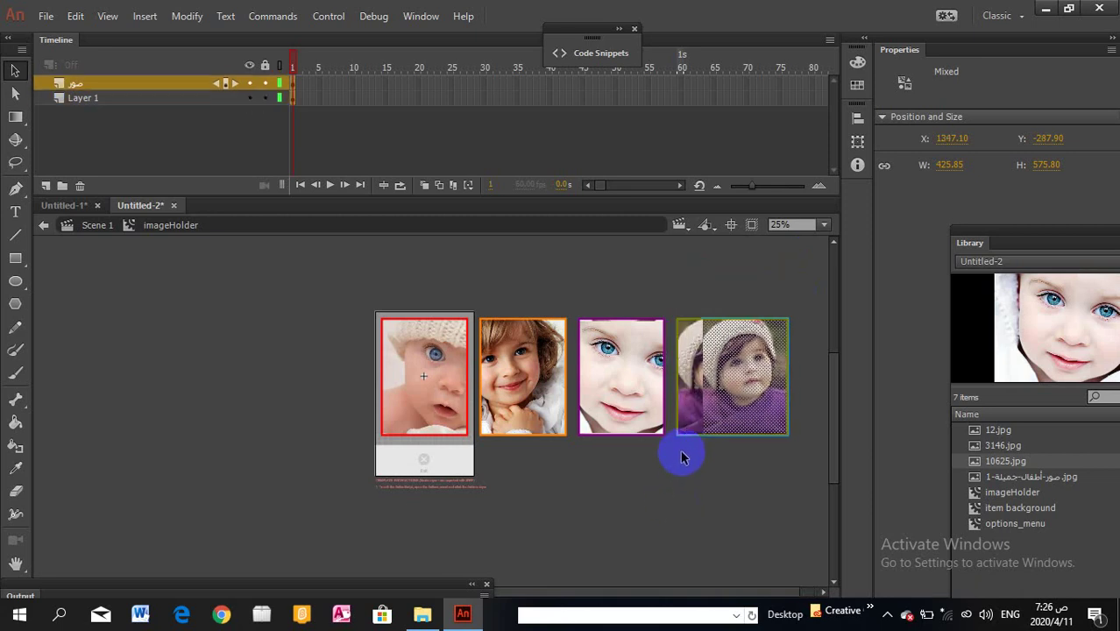
{"action": "key", "text": "shift+Right"}
{"action": "key", "text": "shift+Right"}
{"action": "key", "text": "shift+Right"}
{"action": "key", "text": "shift+Right"}
{"action": "key", "text": "shift+Right"}
{"action": "key", "text": "shift+Right"}
{"action": "key", "text": "shift+Right"}
{"action": "key", "text": "shift+Right"}
{"action": "key", "text": "shift+Right"}
{"action": "key", "text": "shift+Right"}
{"action": "key", "text": "shift+Right"}
{"action": "key", "text": "shift+Right"}
{"action": "key", "text": "shift+Right"}
{"action": "key", "text": "shift+Right"}
{"action": "key", "text": "shift+Right"}
{"action": "key", "text": "shift+Right"}
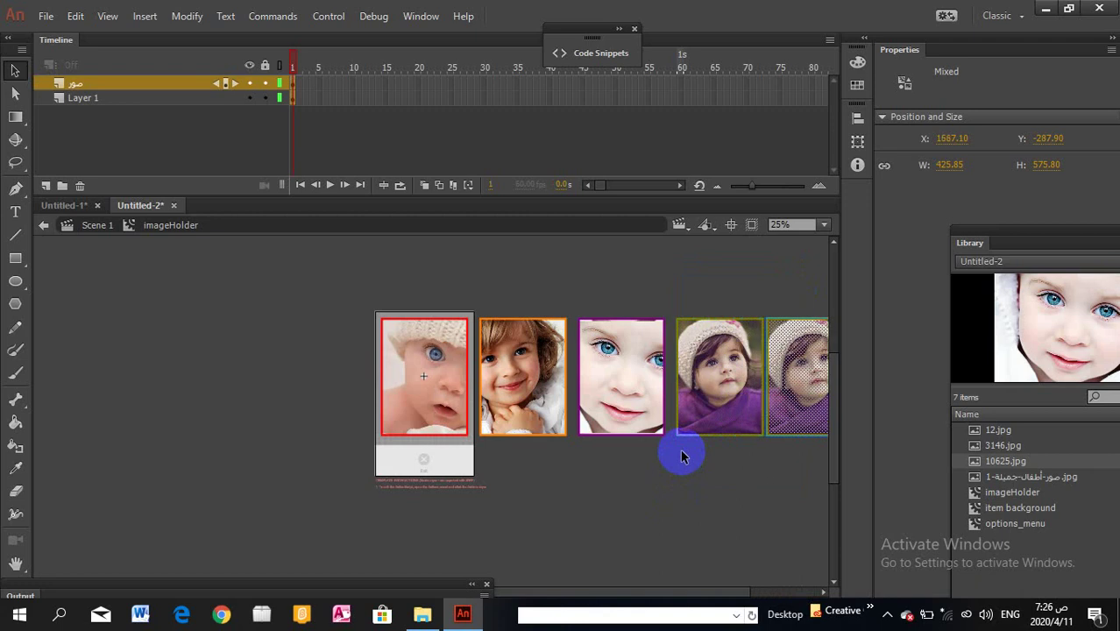
{"action": "scroll", "coordinate": [666, 350], "scroll_direction": "right", "scroll_amount": 4}
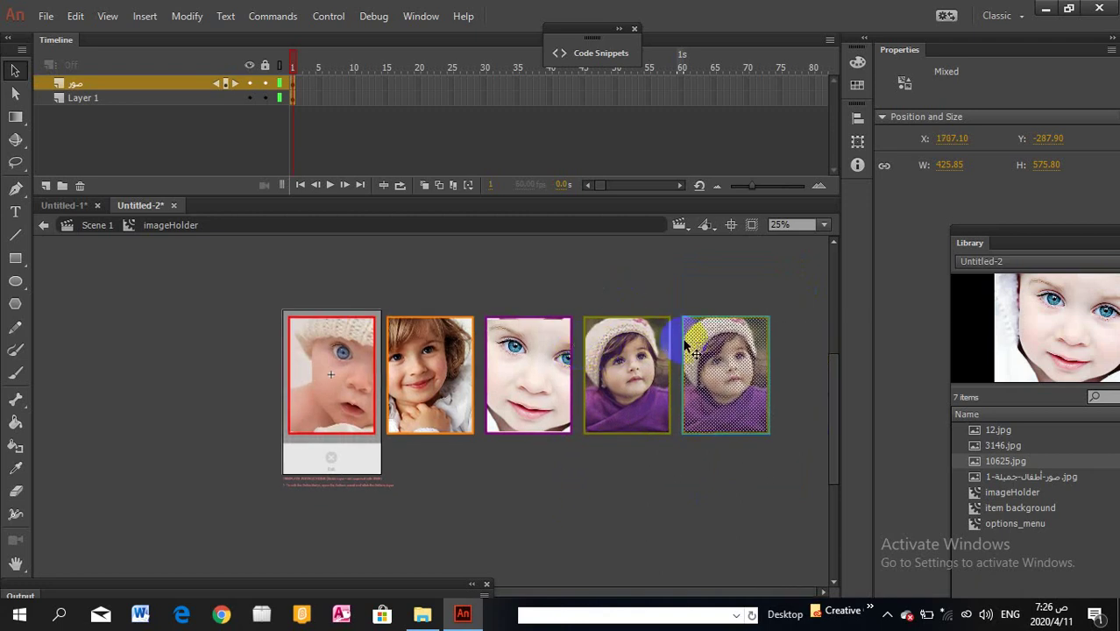
{"action": "key", "text": "Right"}
{"action": "key", "text": "Right"}
{"action": "key", "text": "Right"}
{"action": "key", "text": "Right"}
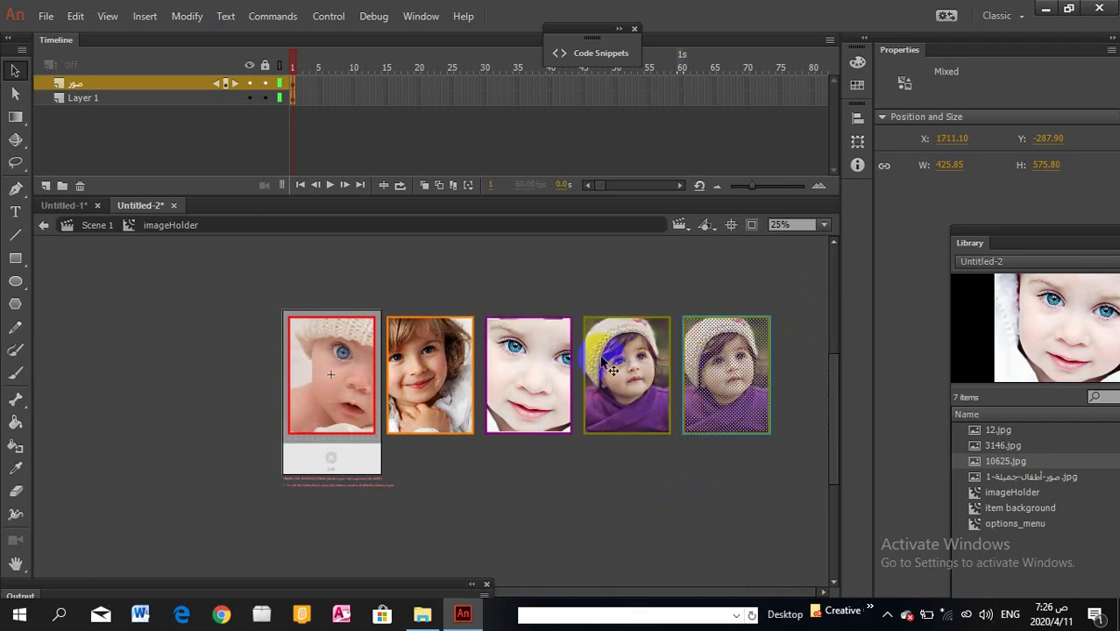
Step: Examine the X positions of the third and fourth photos to compare their spacing
{"action": "left_click", "coordinate": [567, 315]}
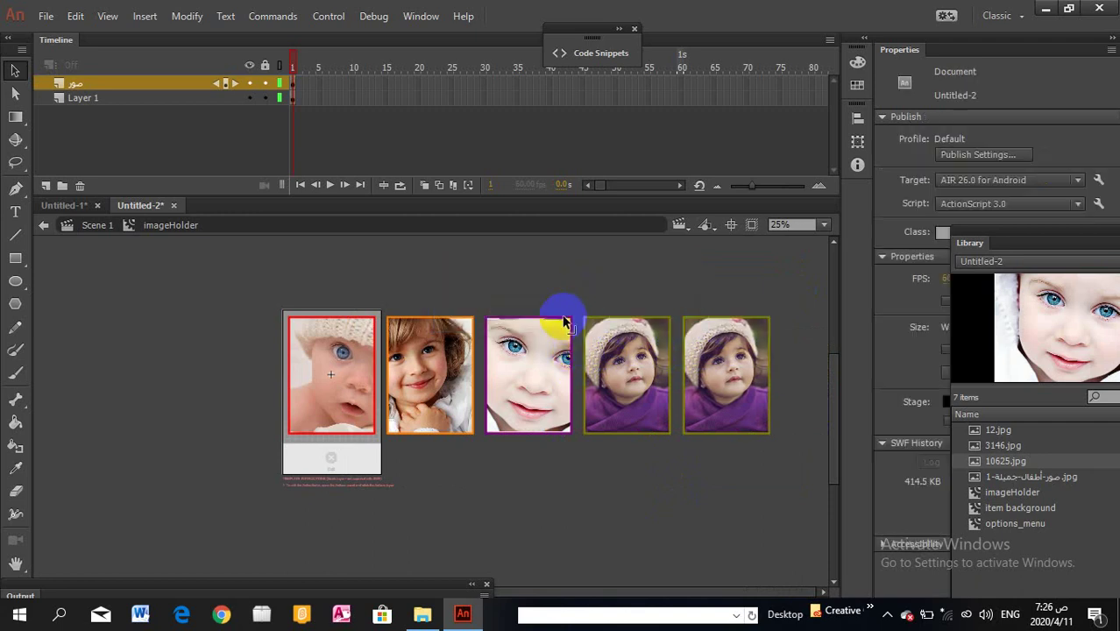
{"action": "left_click", "coordinate": [567, 322]}
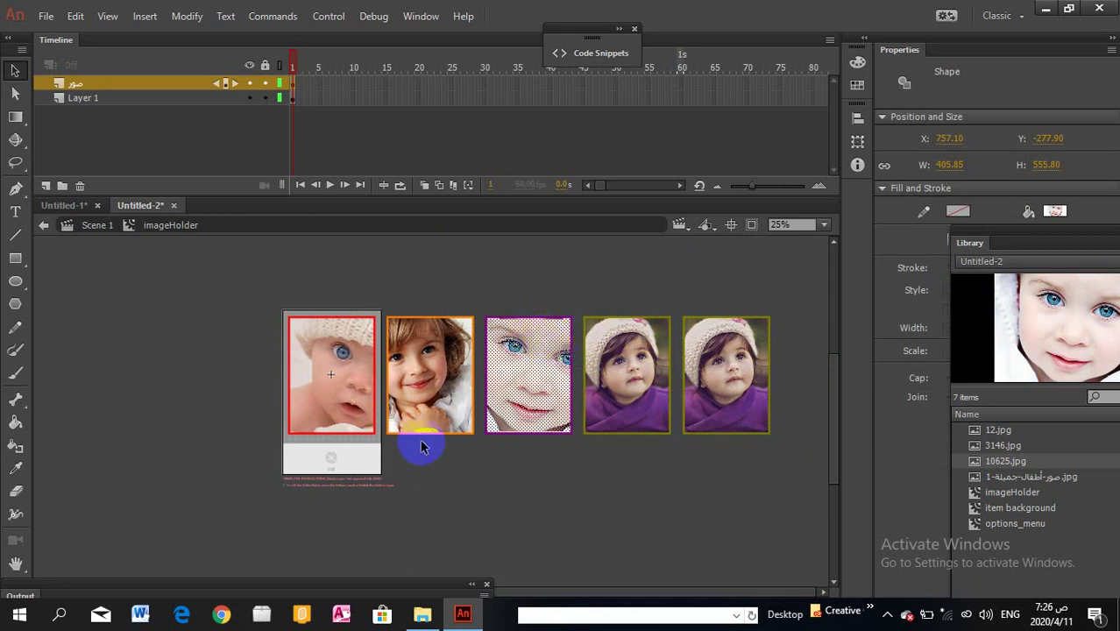
{"action": "key", "text": "ctrl+i"}
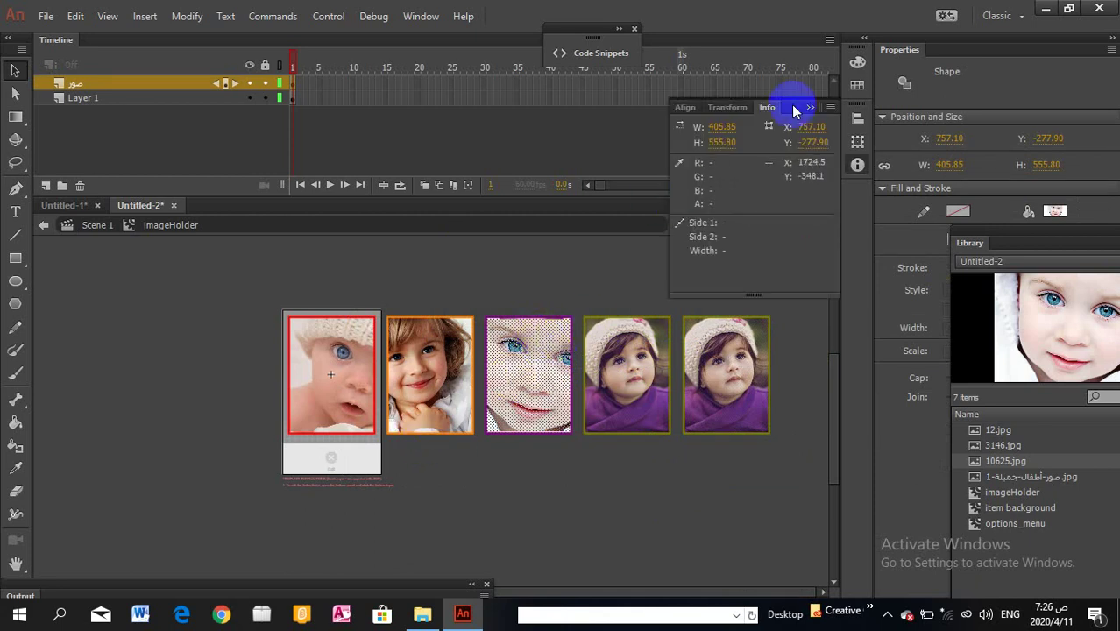
{"action": "left_click", "coordinate": [805, 128]}
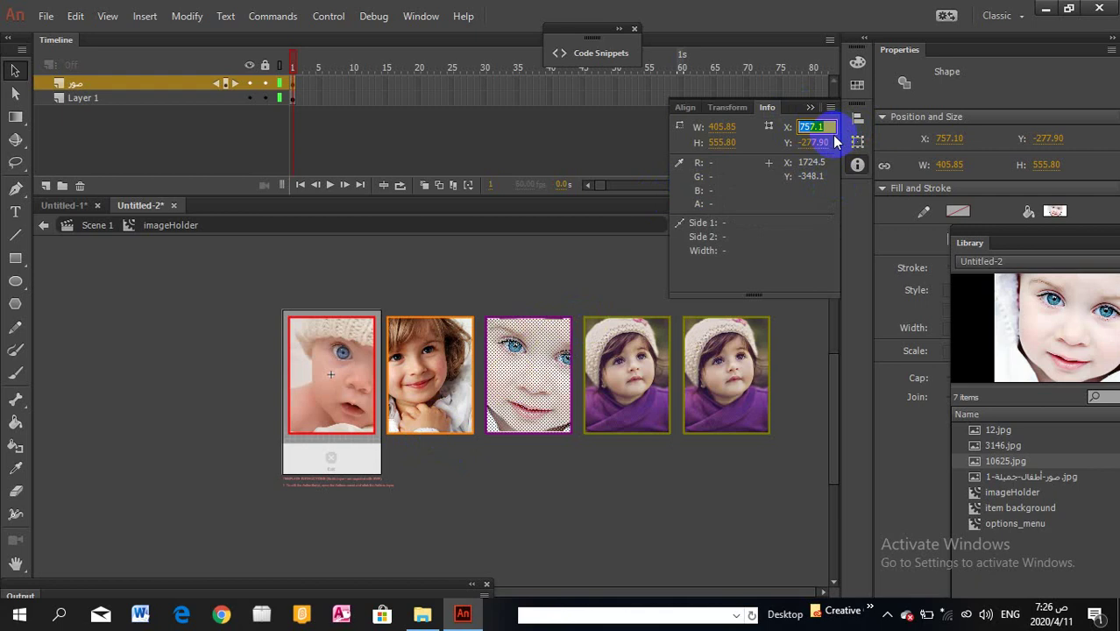
{"action": "left_click", "coordinate": [812, 127]}
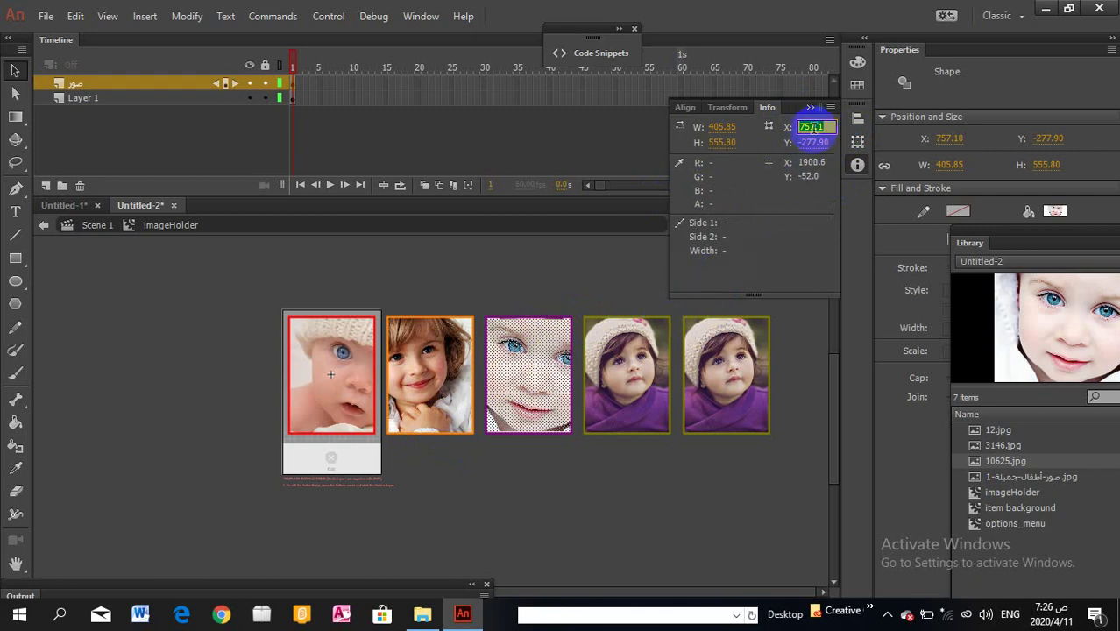
{"action": "type", "text": "1257"}
{"action": "key", "text": "Return"}
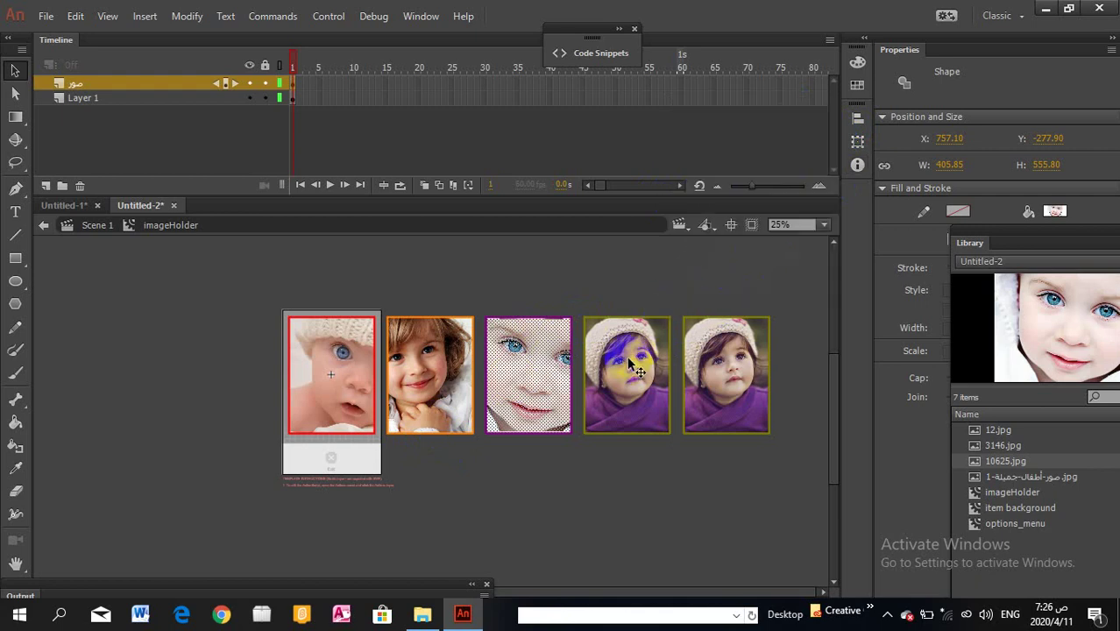
{"action": "key", "text": "ctrl+i"}
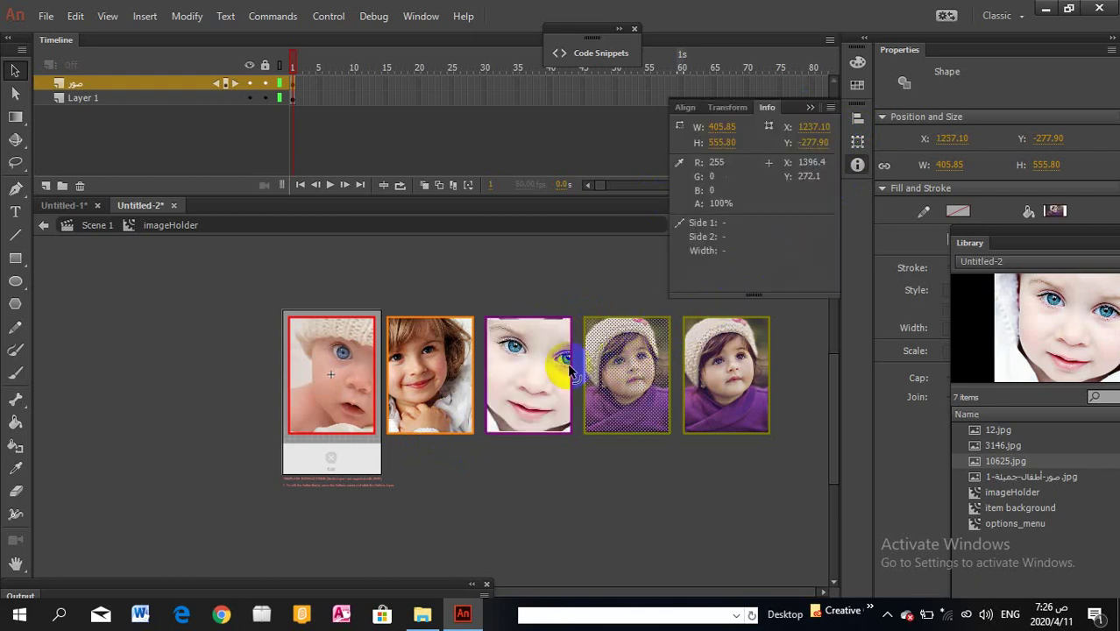
{"action": "left_click", "coordinate": [809, 127]}
{"action": "type", "text": "757"}
{"action": "left_click", "coordinate": [513, 322]}
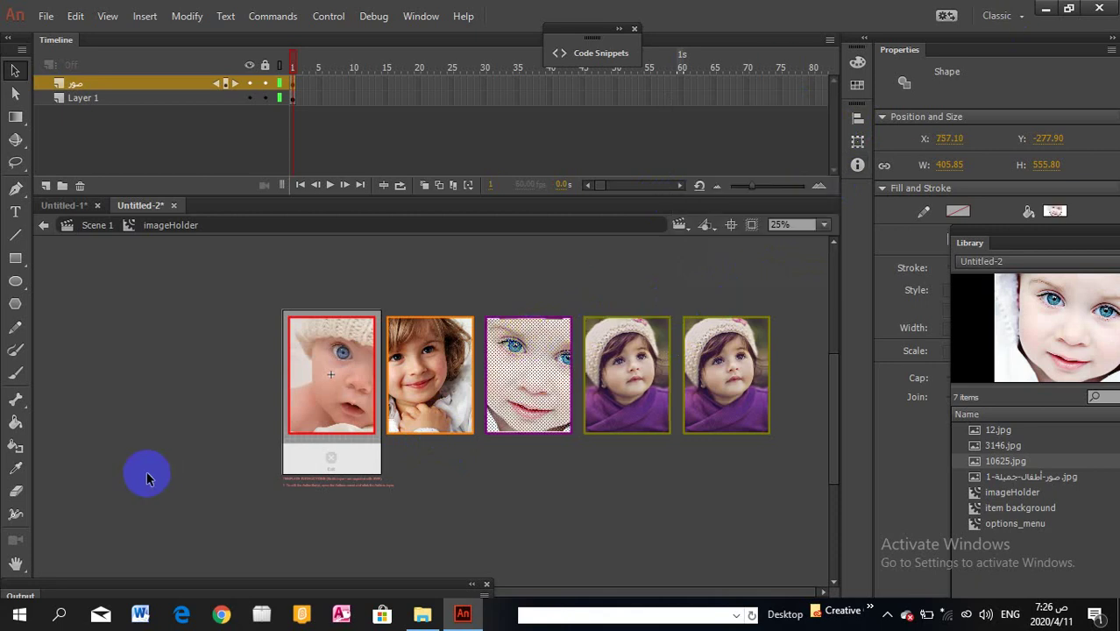
{"action": "key", "text": "ctrl+i"}
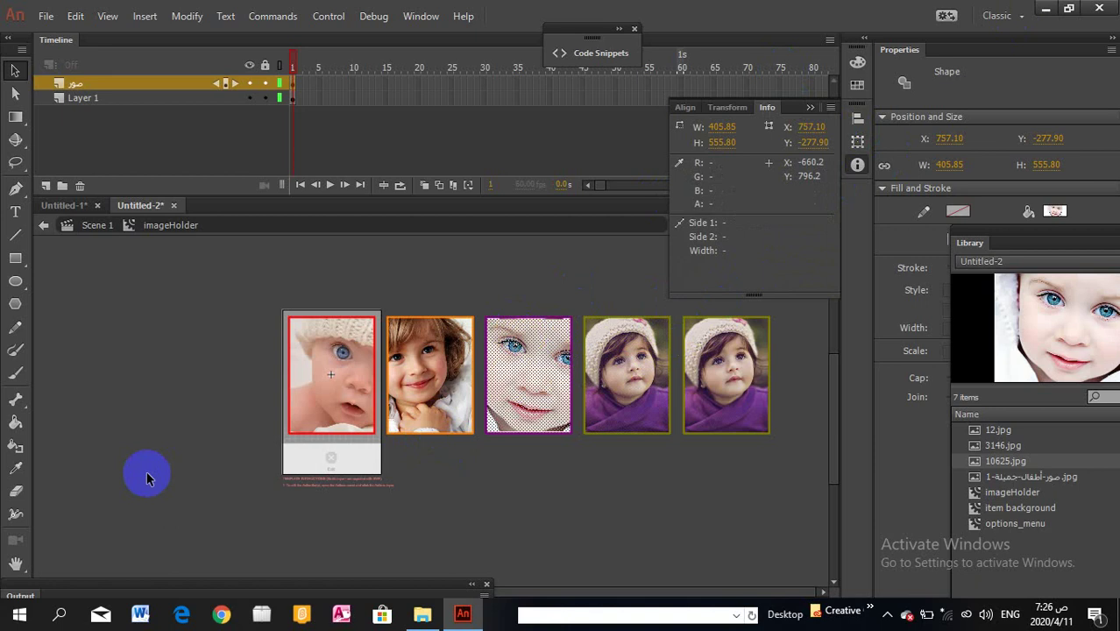
{"action": "left_click", "coordinate": [806, 127]}
{"action": "right_click", "coordinate": [809, 129]}
{"action": "left_click", "coordinate": [887, 180]}
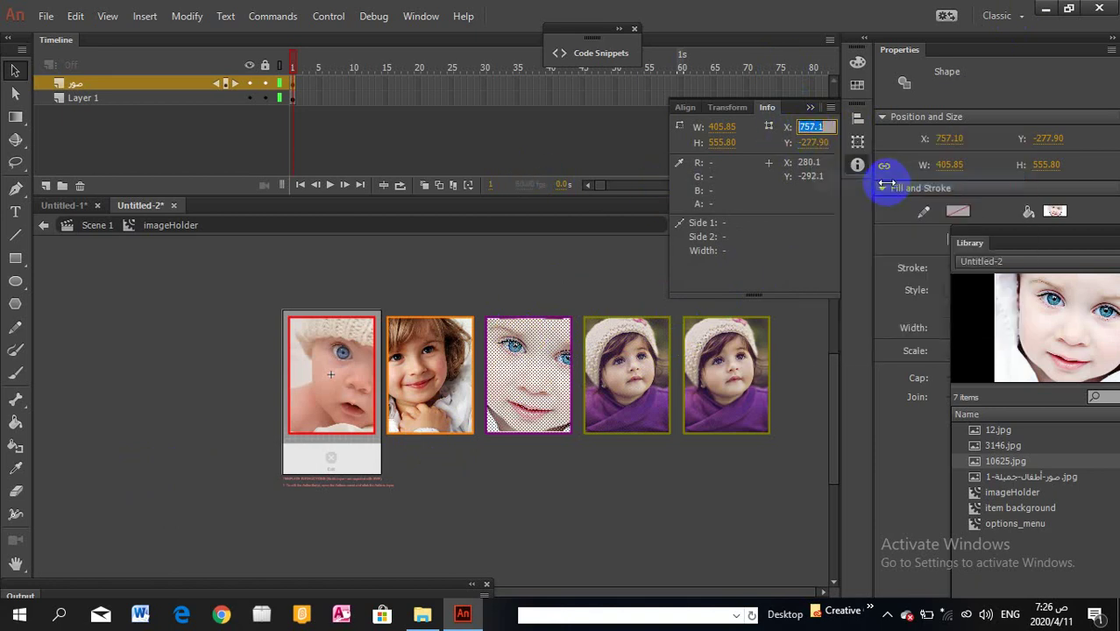
Step: Calculate the photo spacing by setting the fourth photo's X to 1237.1-757.1, and undo the resulting move
{"action": "left_click", "coordinate": [620, 392]}
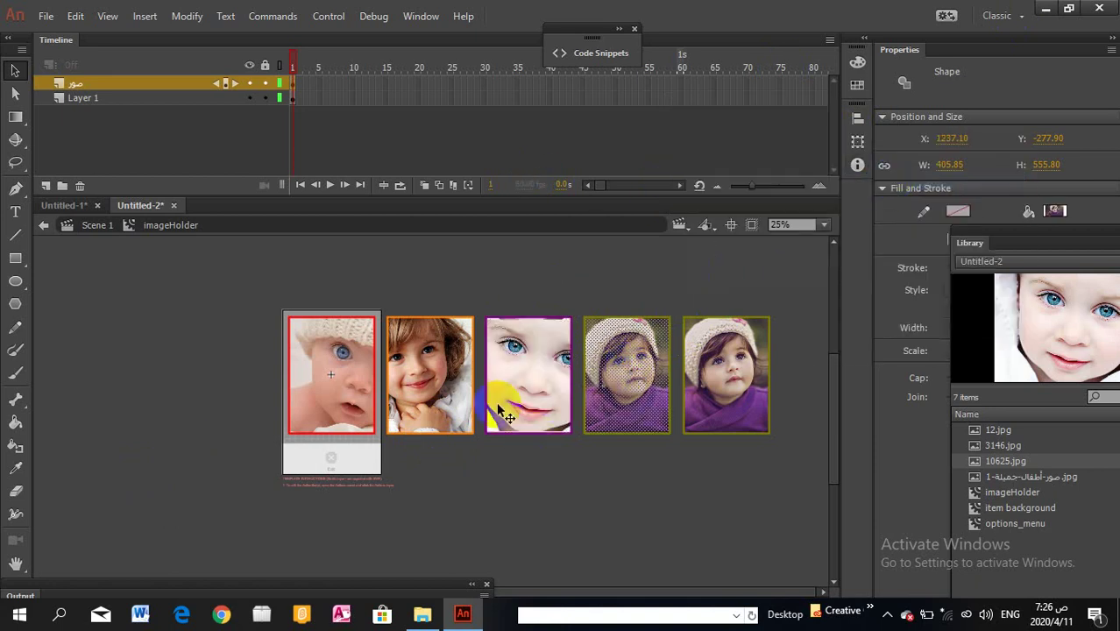
{"action": "key", "text": "ctrl+i"}
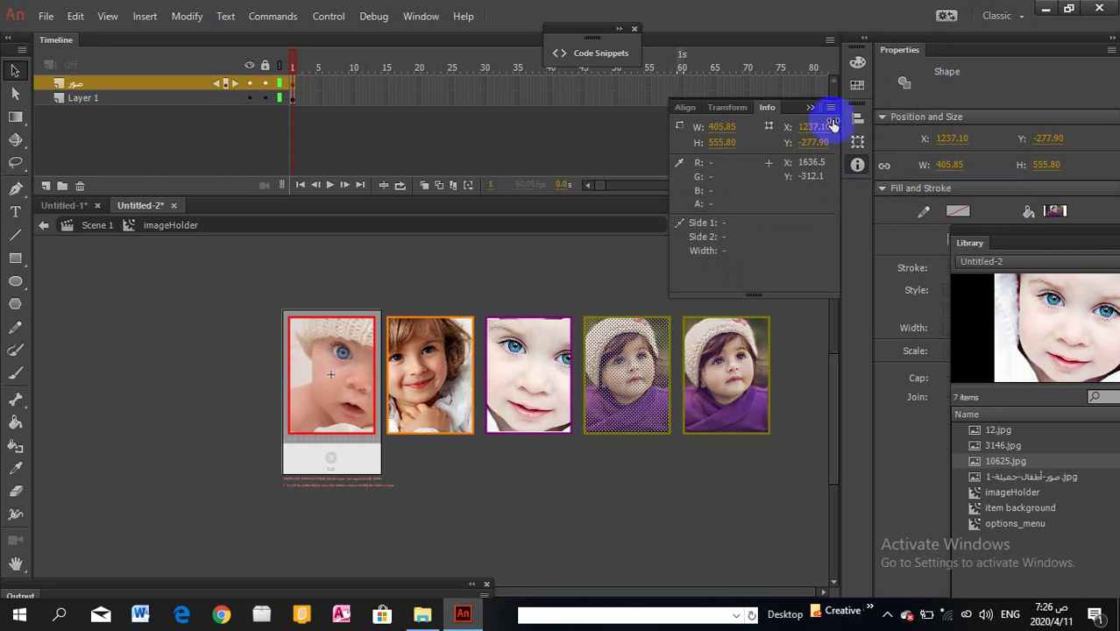
{"action": "left_click", "coordinate": [829, 127]}
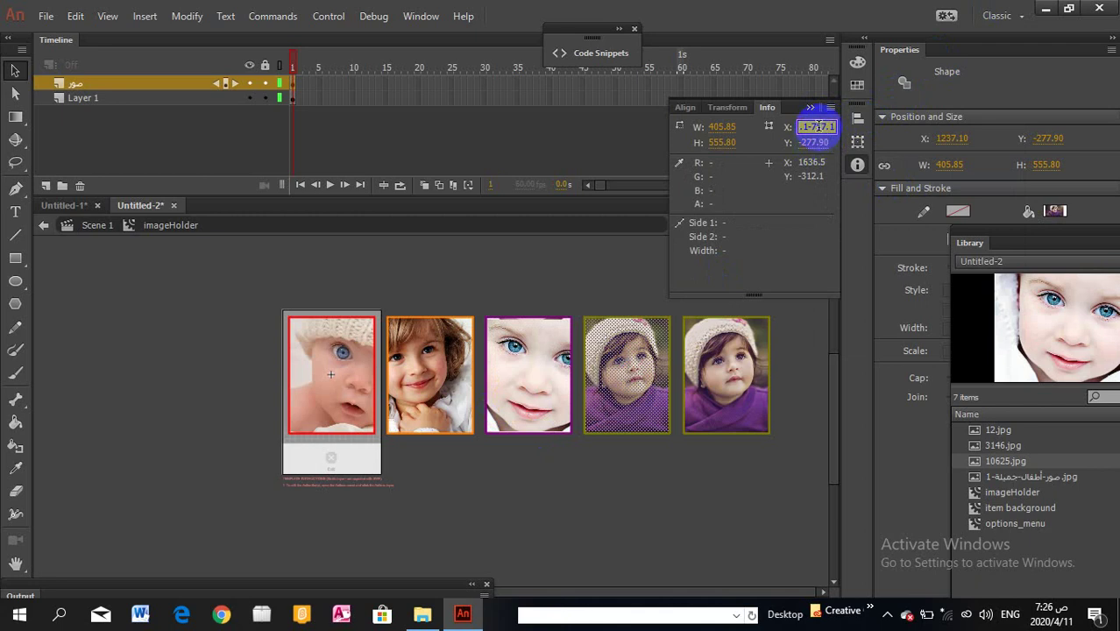
{"action": "key", "text": "Return"}
{"action": "left_click", "coordinate": [819, 127]}
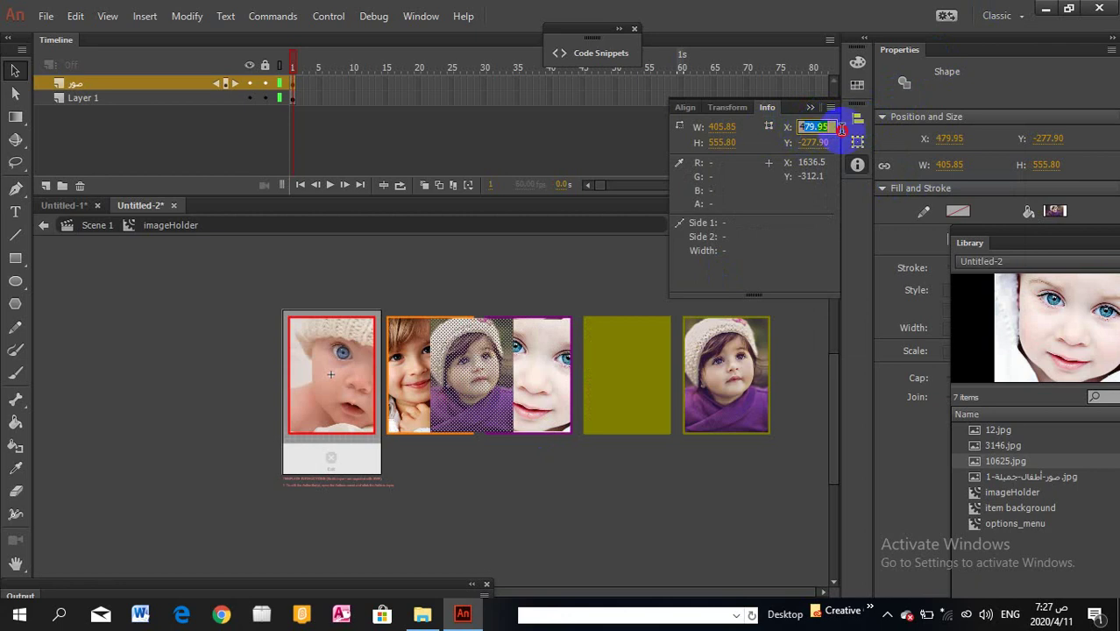
{"action": "left_click", "coordinate": [815, 126]}
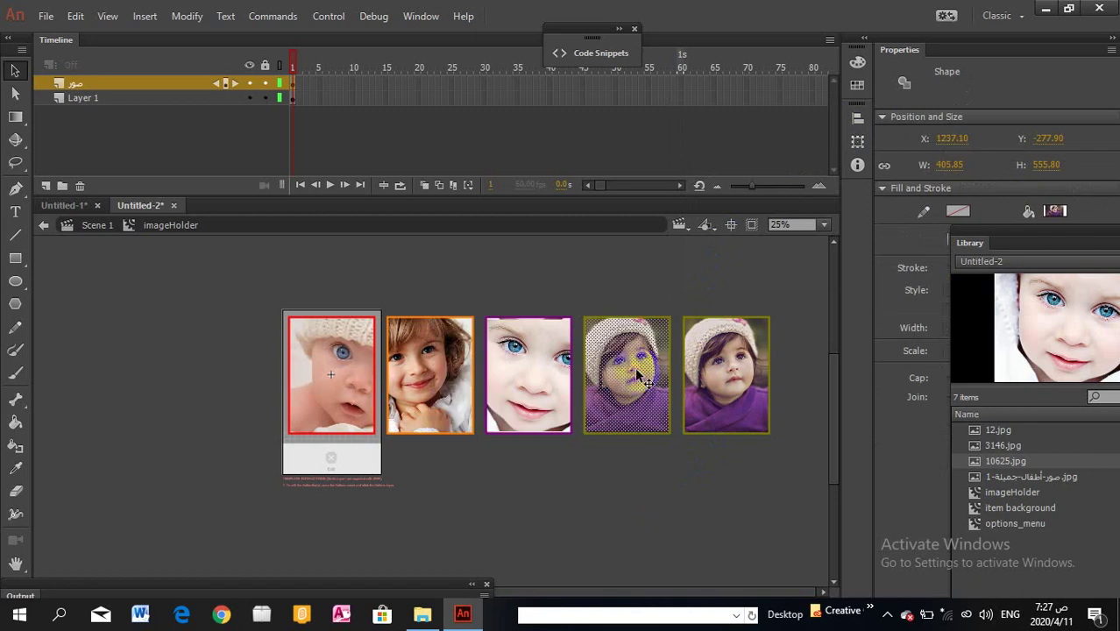
Step: Delete the photo inside the fifth frame and paste a copy of the fourth photo in place
{"action": "mouse_move", "coordinate": [638, 375]}
{"action": "left_mouse_down"}
{"action": "mouse_move", "coordinate": [726, 371]}
{"action": "mouse_move", "coordinate": [622, 359]}
{"action": "left_mouse_up"}
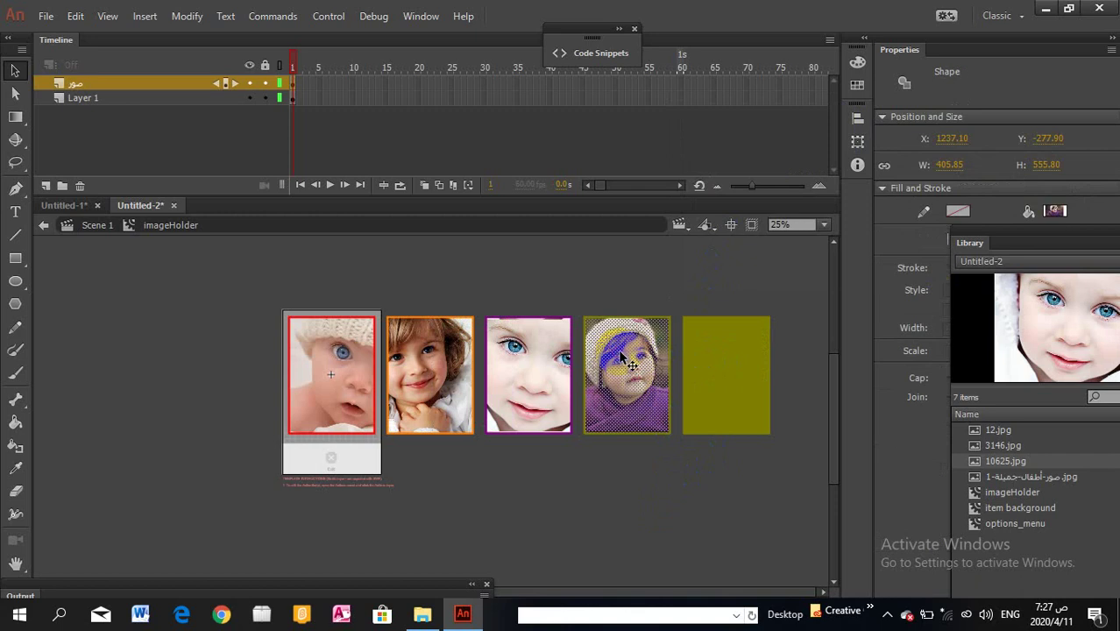
{"action": "left_click", "coordinate": [592, 272]}
{"action": "right_click", "coordinate": [617, 278]}
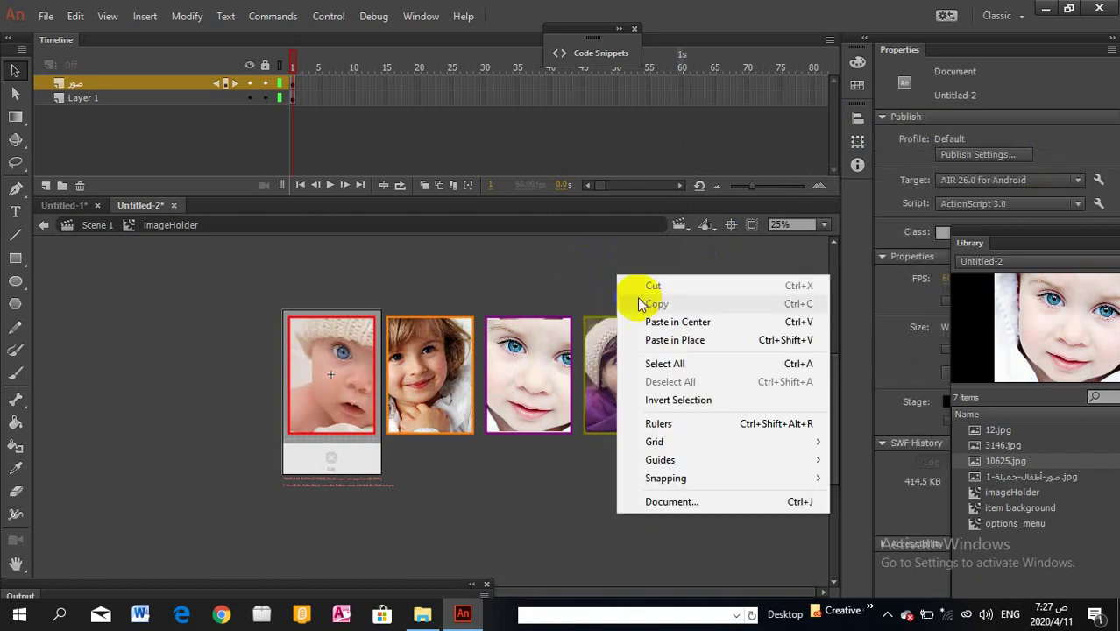
{"action": "left_click", "coordinate": [684, 342]}
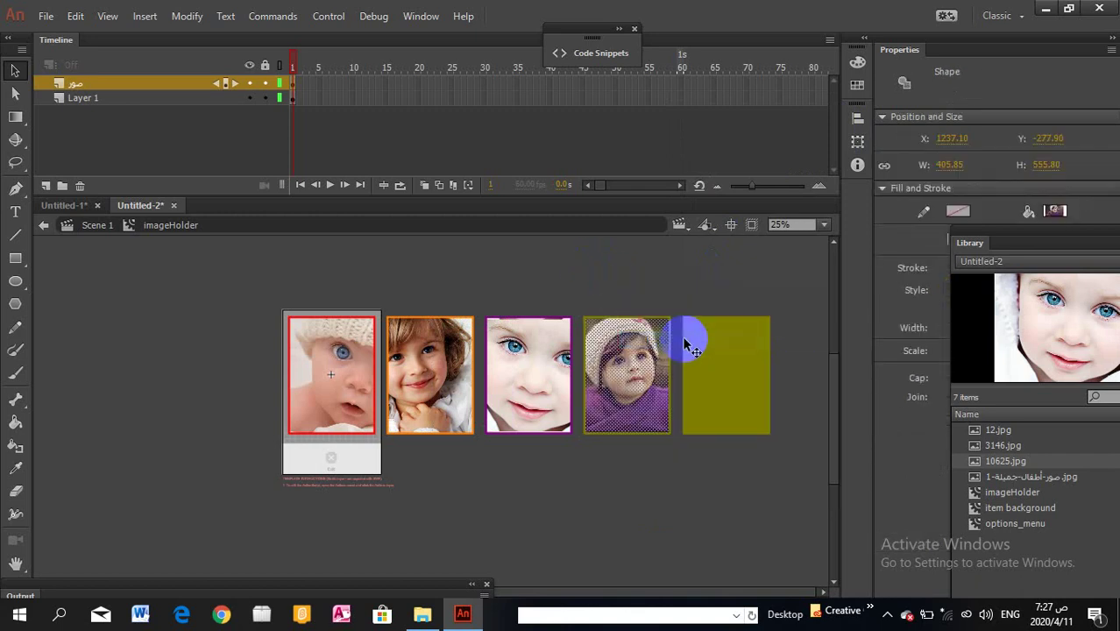
Step: Set the pasted photo's X position to 1237.45+480 so that it sits inside the fifth frame
{"action": "key", "text": "ctrl+t"}
{"action": "left_click", "coordinate": [766, 108]}
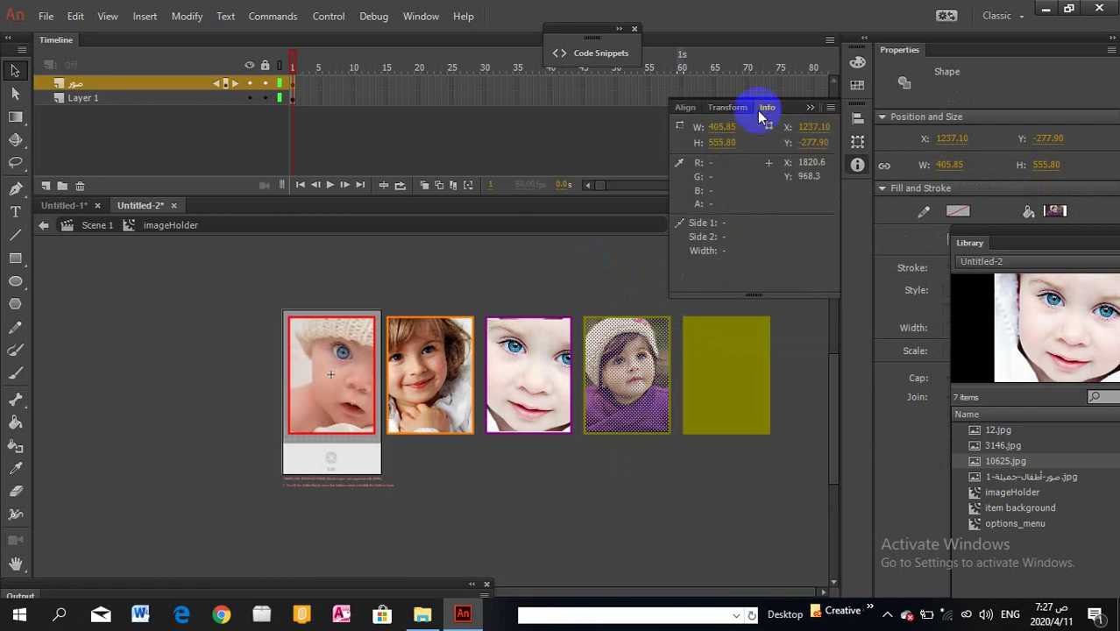
{"action": "left_click", "coordinate": [813, 128]}
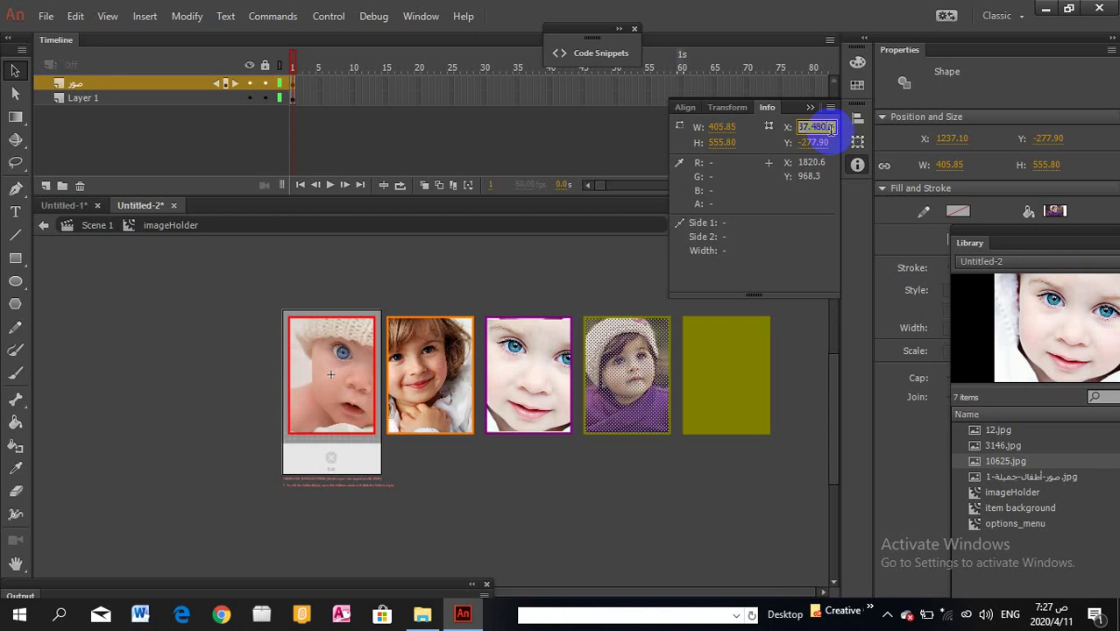
{"action": "type", "text": "1237.45"}
{"action": "key", "text": "Return"}
{"action": "left_click", "coordinate": [824, 129]}
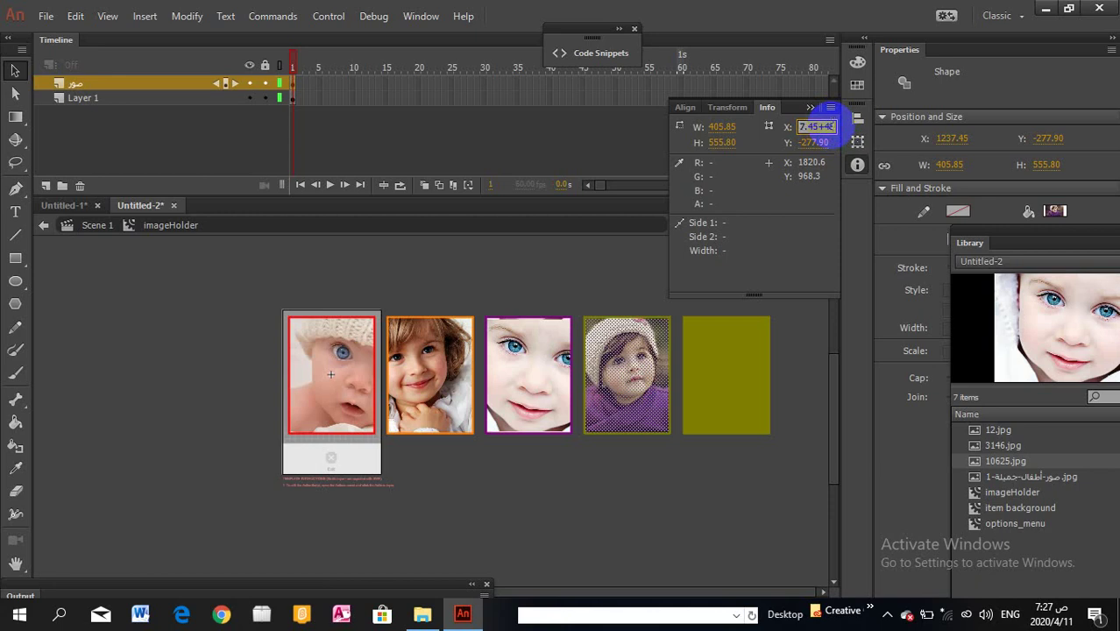
{"action": "key", "text": "Return"}
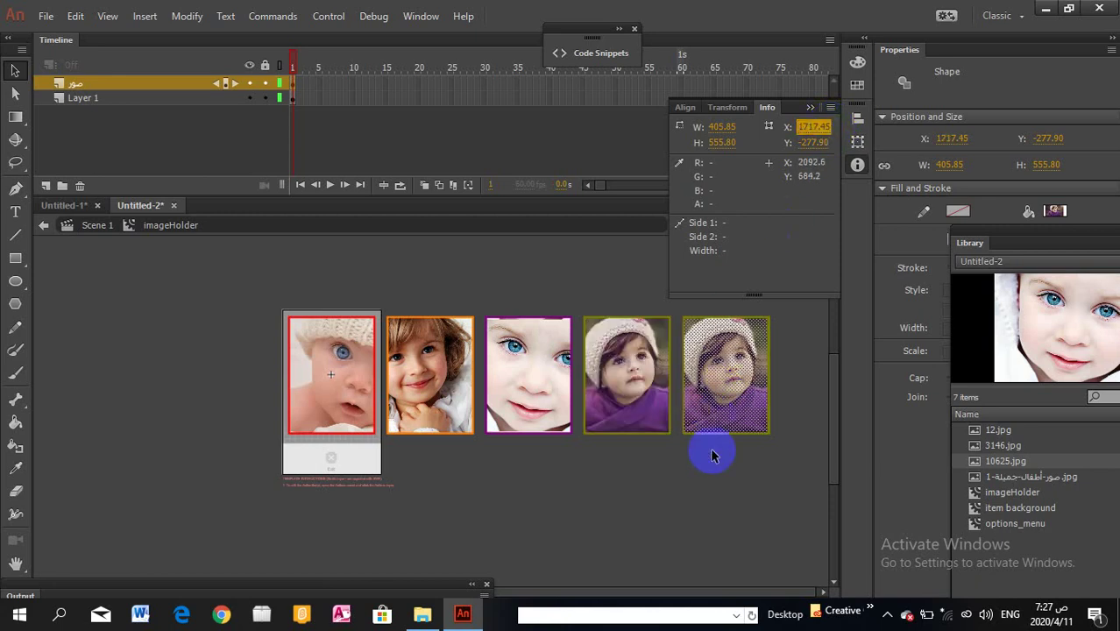
Step: Try to select the colored frame behind the fifth photo
{"action": "left_click", "coordinate": [712, 441]}
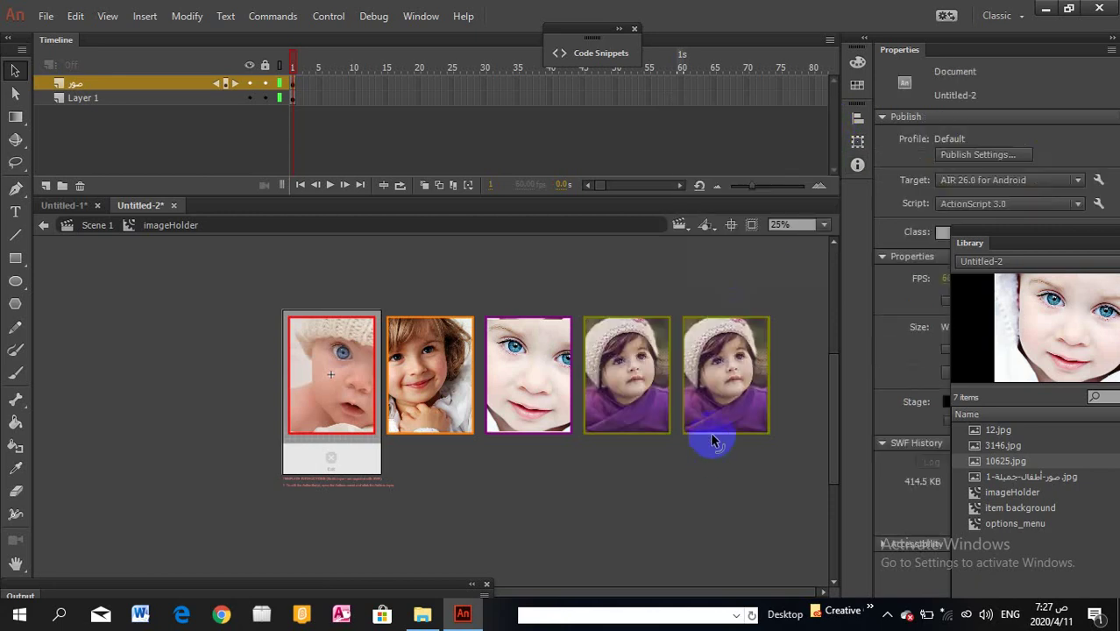
{"action": "left_click", "coordinate": [771, 355]}
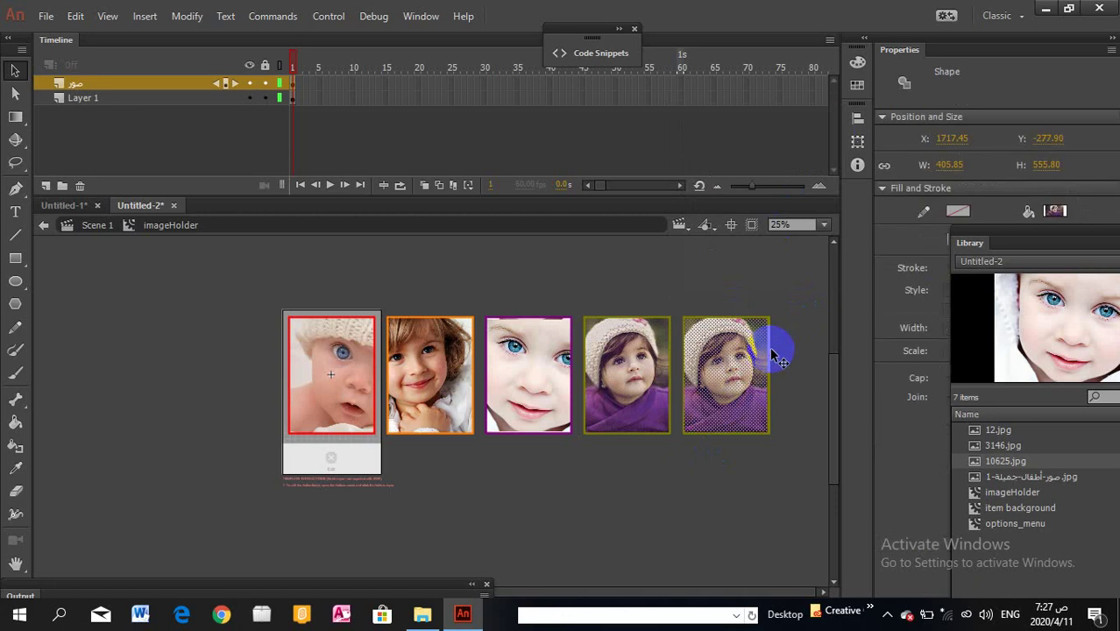
{"action": "left_click", "coordinate": [775, 355]}
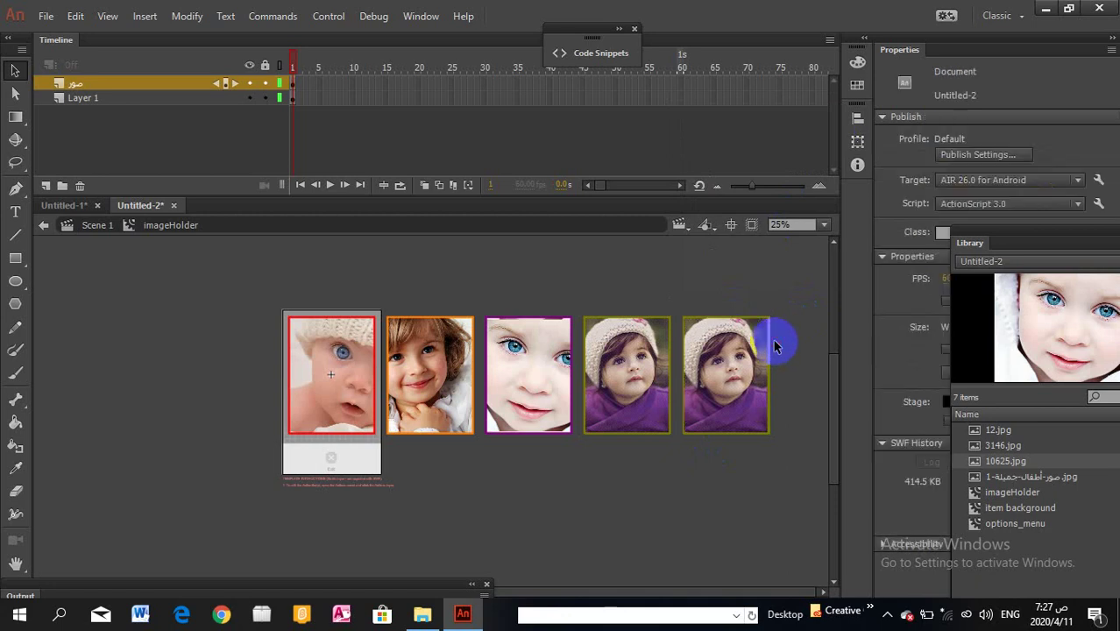
{"action": "left_click", "coordinate": [293, 101]}
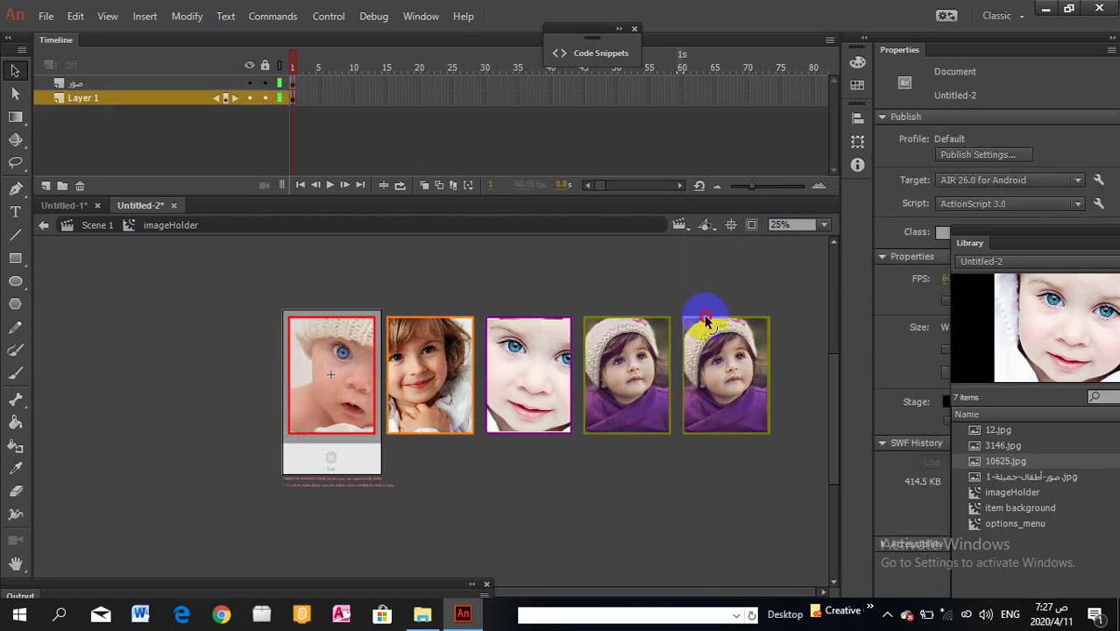
{"action": "left_click", "coordinate": [705, 318]}
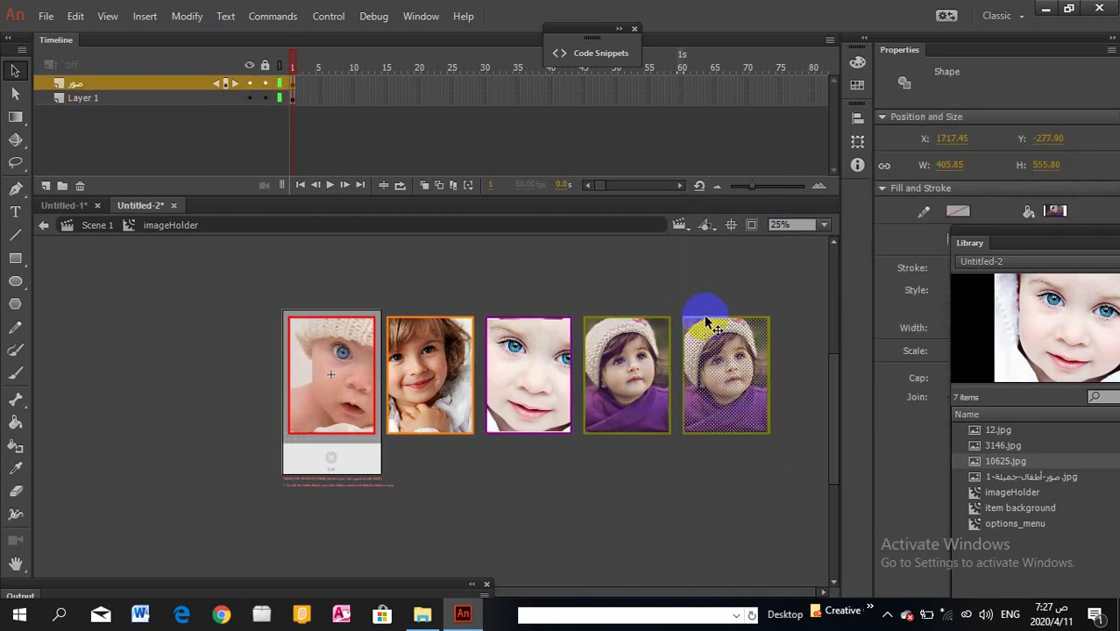
{"action": "left_click", "coordinate": [772, 324]}
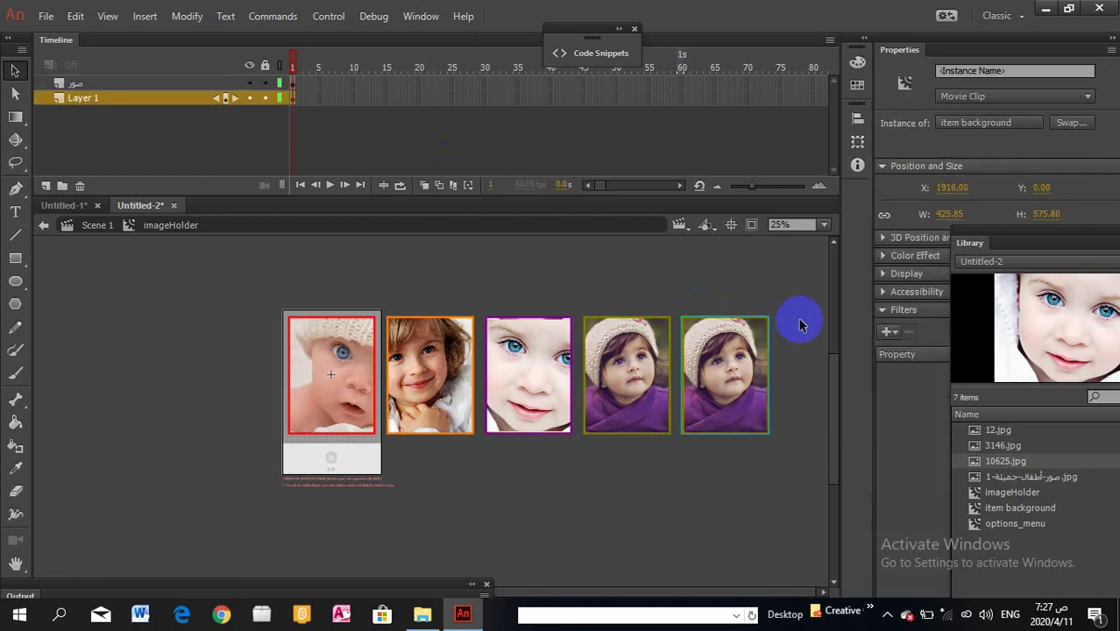
{"action": "left_click", "coordinate": [799, 324]}
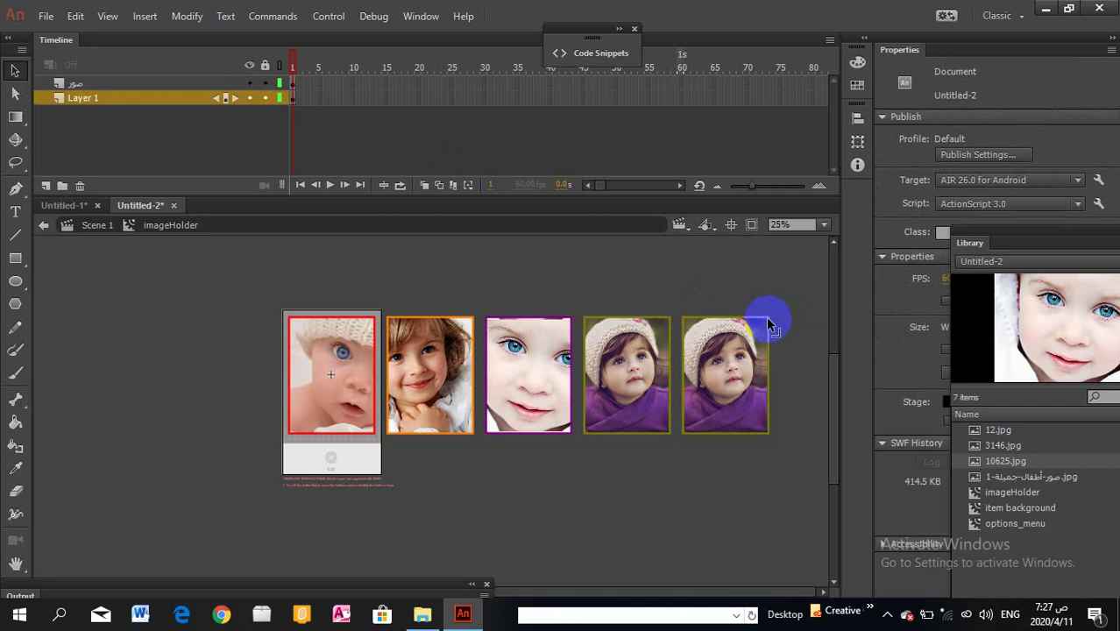
{"action": "left_click", "coordinate": [766, 321]}
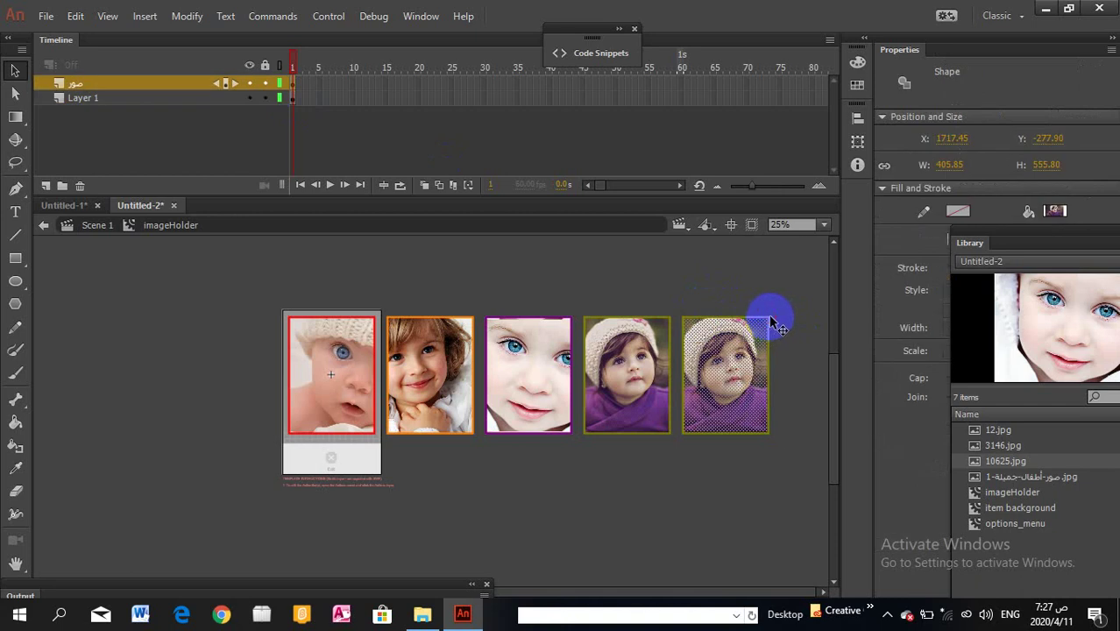
Step: Hide and lock the صور photo layer, and select the fifth background rectangle on Layer 1
{"action": "left_click", "coordinate": [262, 84]}
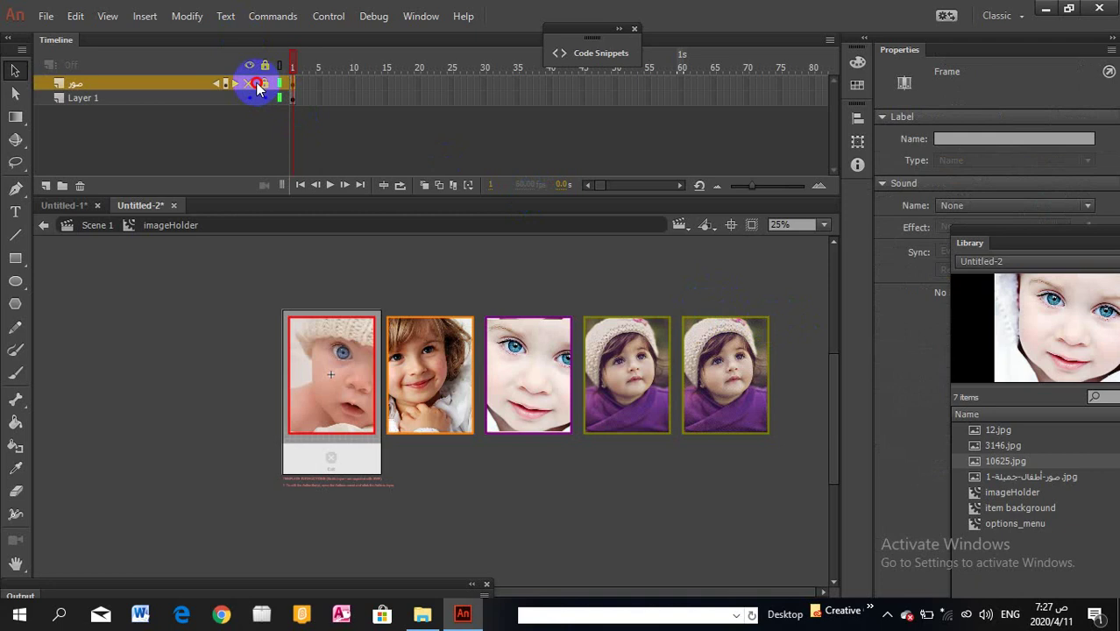
{"action": "left_click", "coordinate": [254, 84]}
{"action": "left_click", "coordinate": [731, 349]}
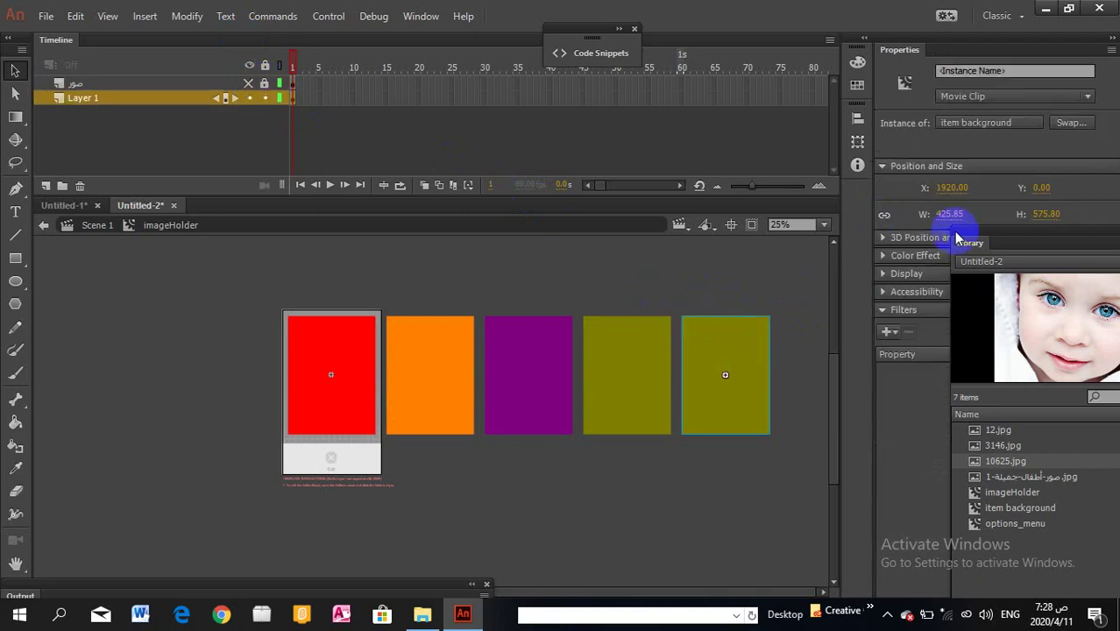
Step: Give the fifth background rectangle a 50% Tint color effect with the color red 51, green 102, blue 153
{"action": "left_click_drag", "start_coordinate": [1010, 232], "coordinate": [946, 510]}
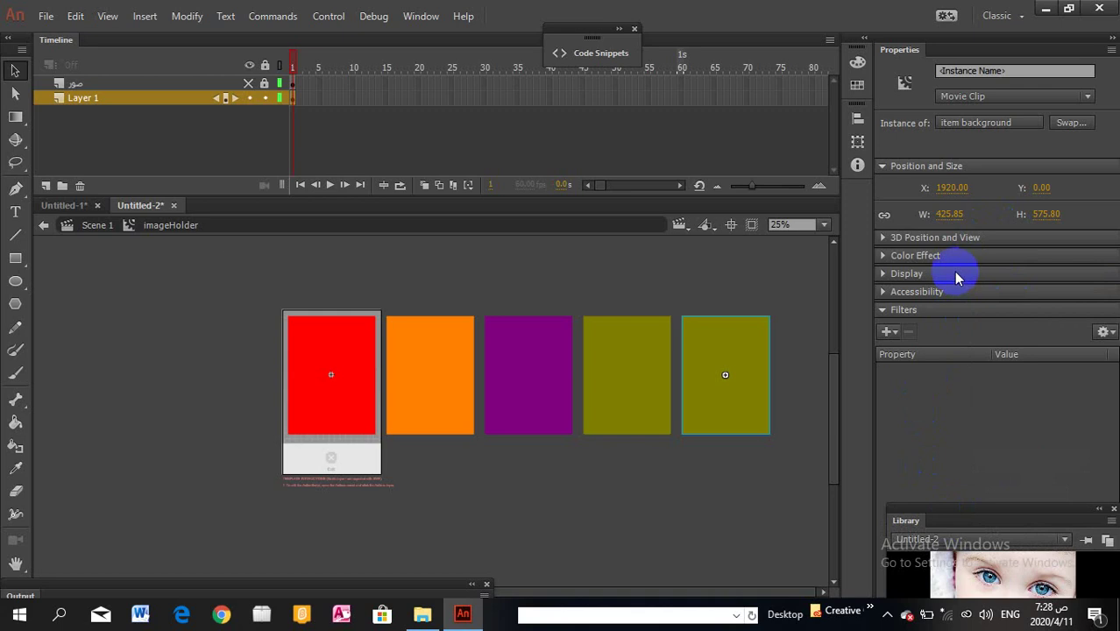
{"action": "left_click", "coordinate": [926, 257]}
{"action": "left_click", "coordinate": [1073, 276]}
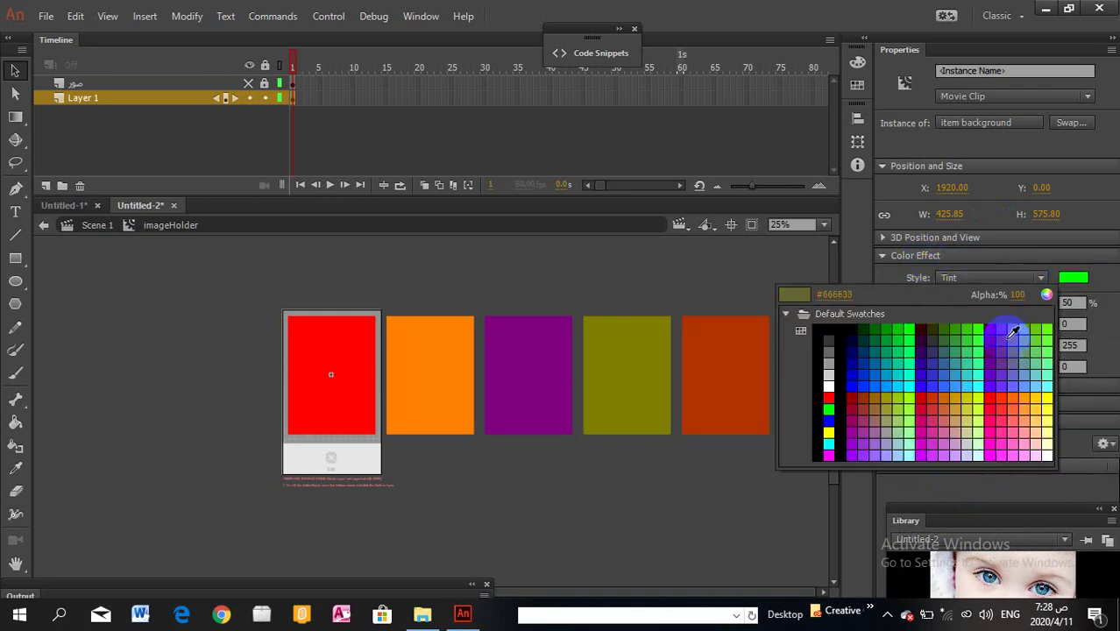
{"action": "left_click", "coordinate": [947, 370]}
{"action": "left_click", "coordinate": [743, 297]}
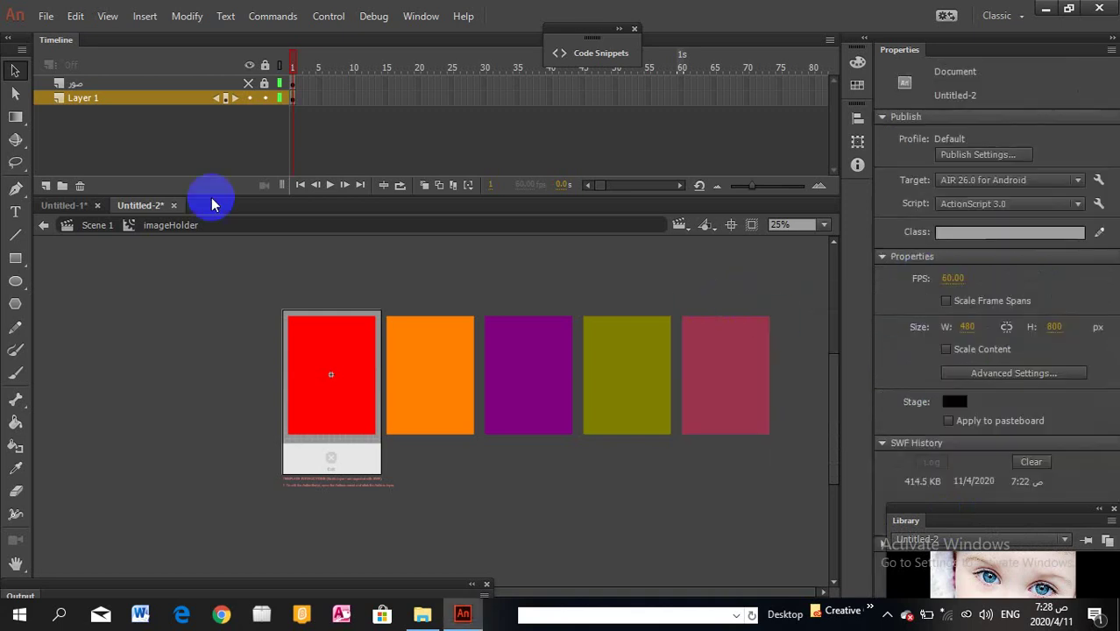
Step: Make the صور photo layer visible and unlock it
{"action": "left_click", "coordinate": [249, 84]}
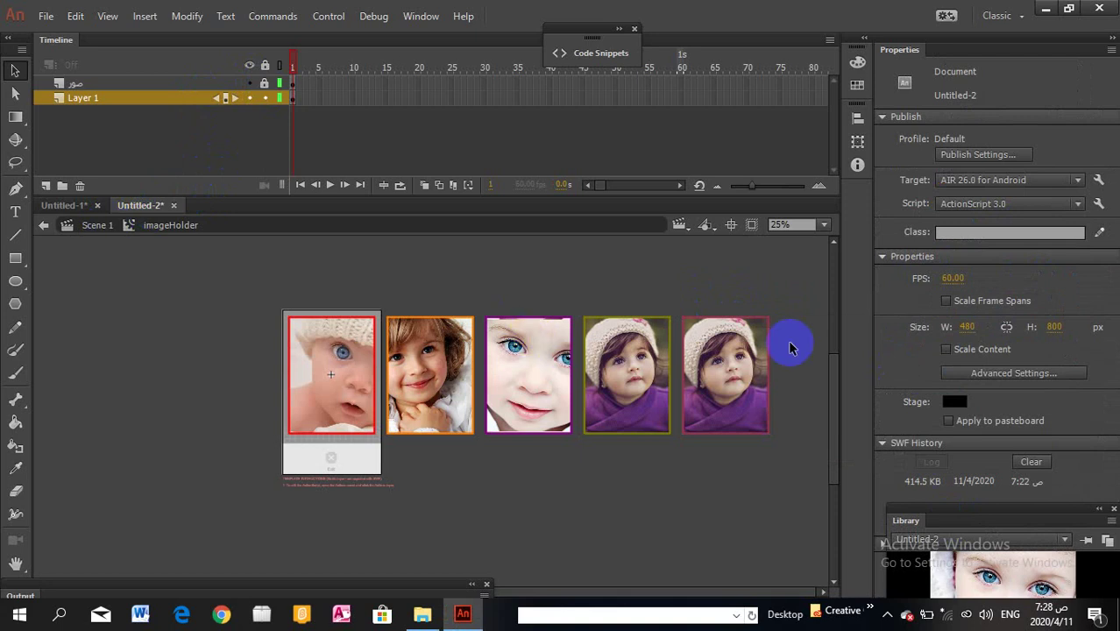
{"action": "double_click", "coordinate": [725, 355]}
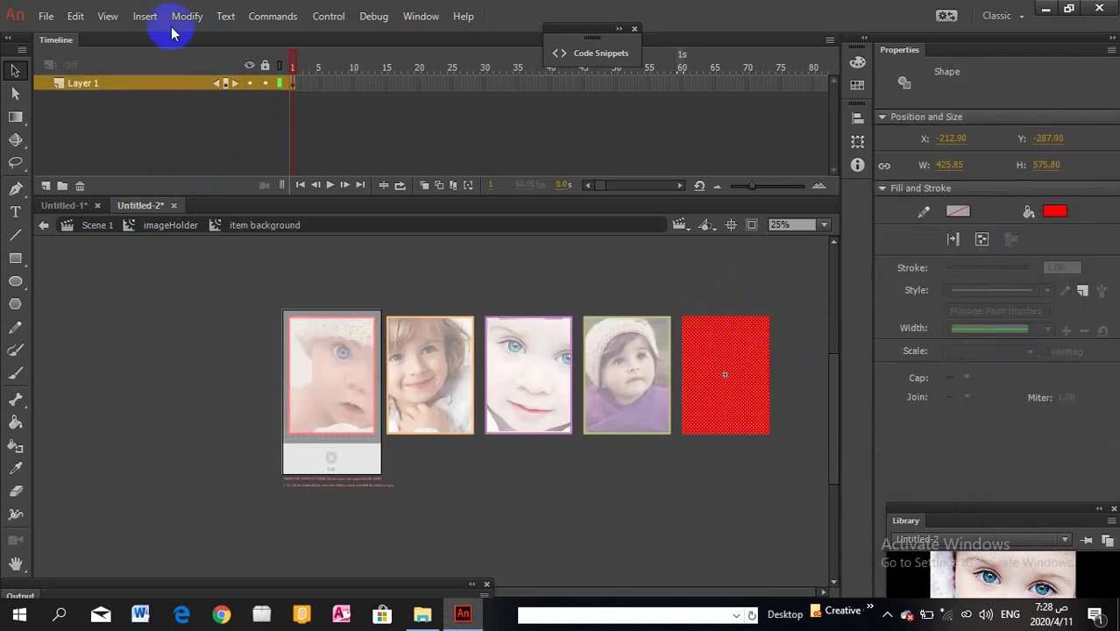
{"action": "left_click", "coordinate": [174, 224]}
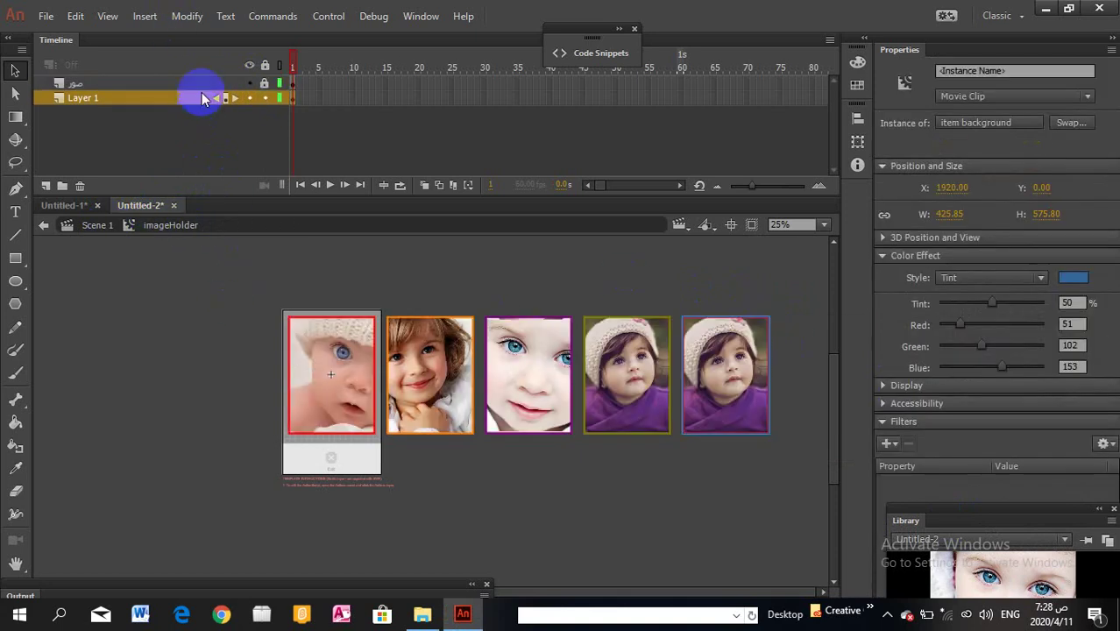
{"action": "left_click", "coordinate": [258, 91]}
{"action": "left_click", "coordinate": [720, 270]}
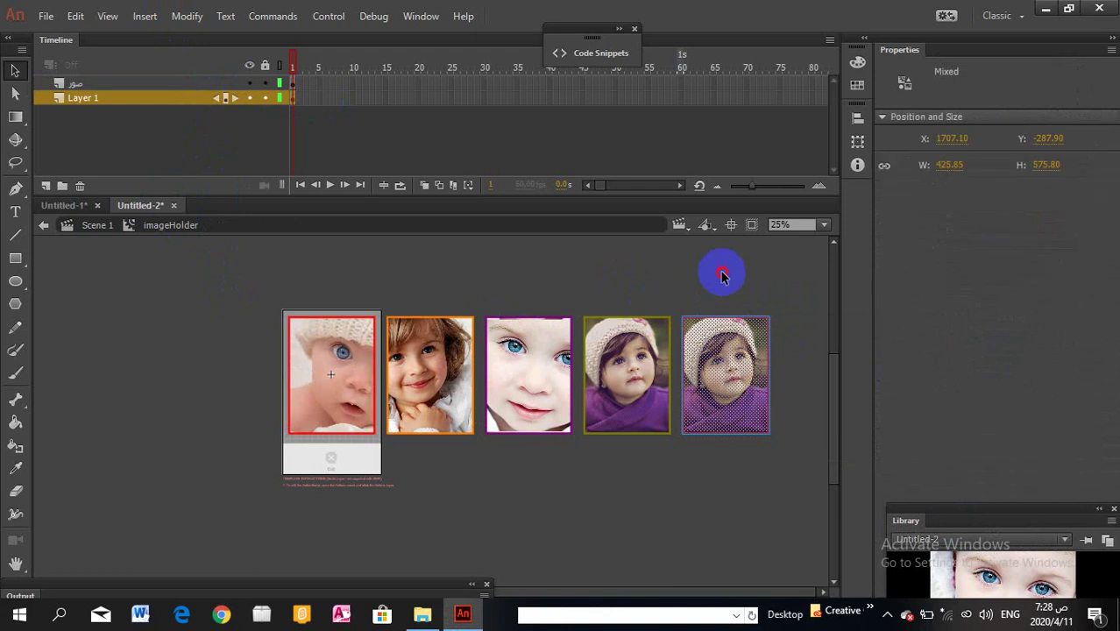
{"action": "left_click", "coordinate": [720, 331]}
{"action": "left_click", "coordinate": [1053, 211]}
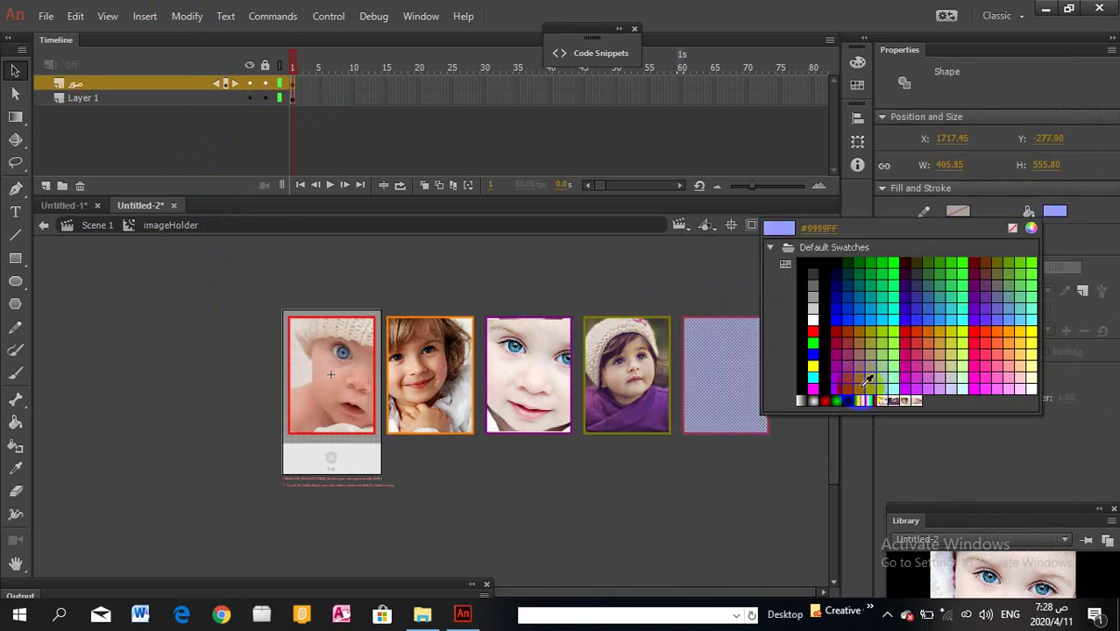
{"action": "left_click", "coordinate": [622, 361]}
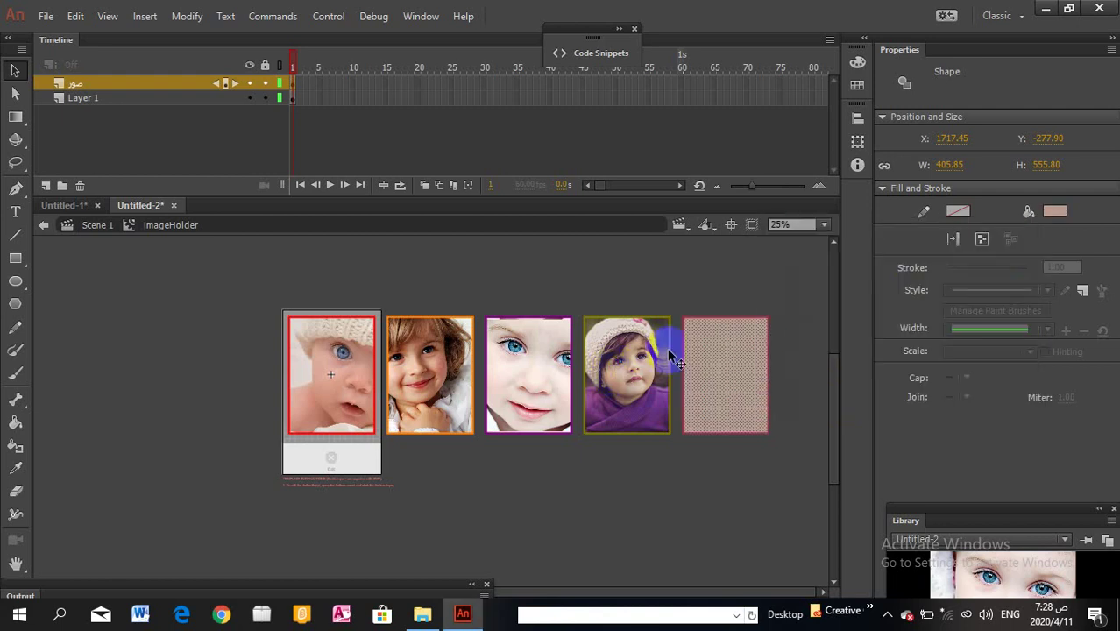
{"action": "left_click", "coordinate": [672, 280]}
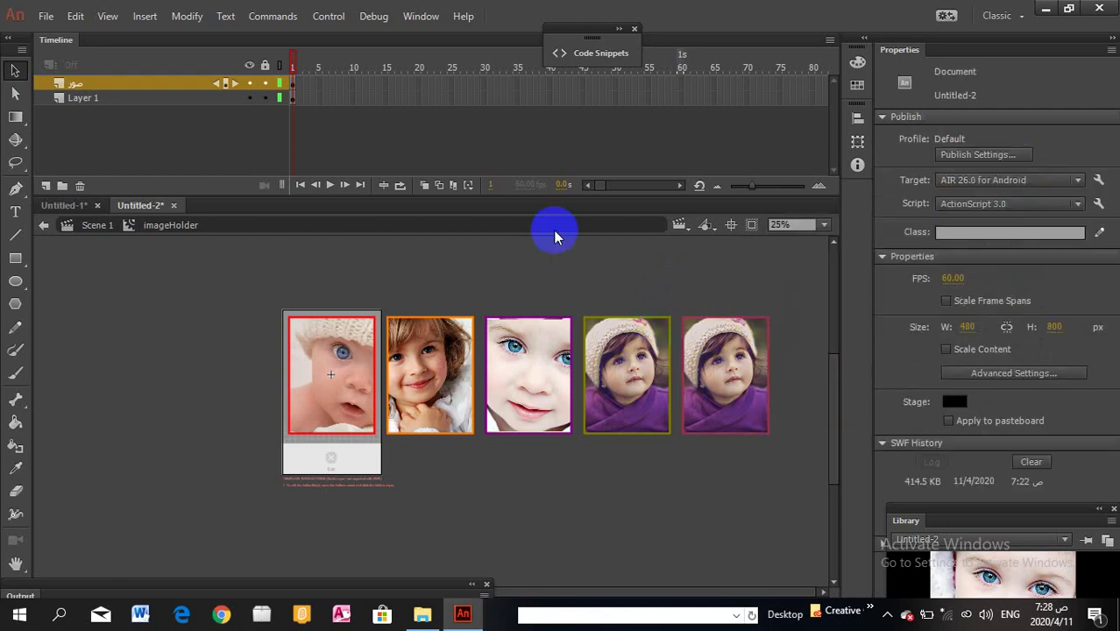
Step: Change the fifth photo's fill to the bitmap used in the first photo
{"action": "left_click", "coordinate": [725, 370]}
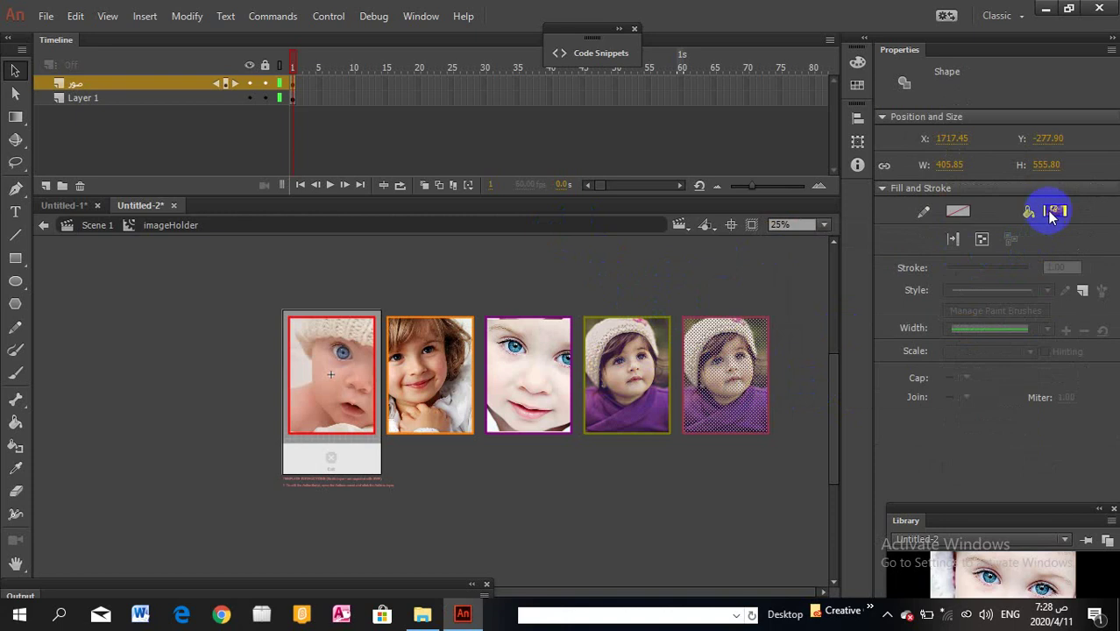
{"action": "left_click", "coordinate": [1053, 213]}
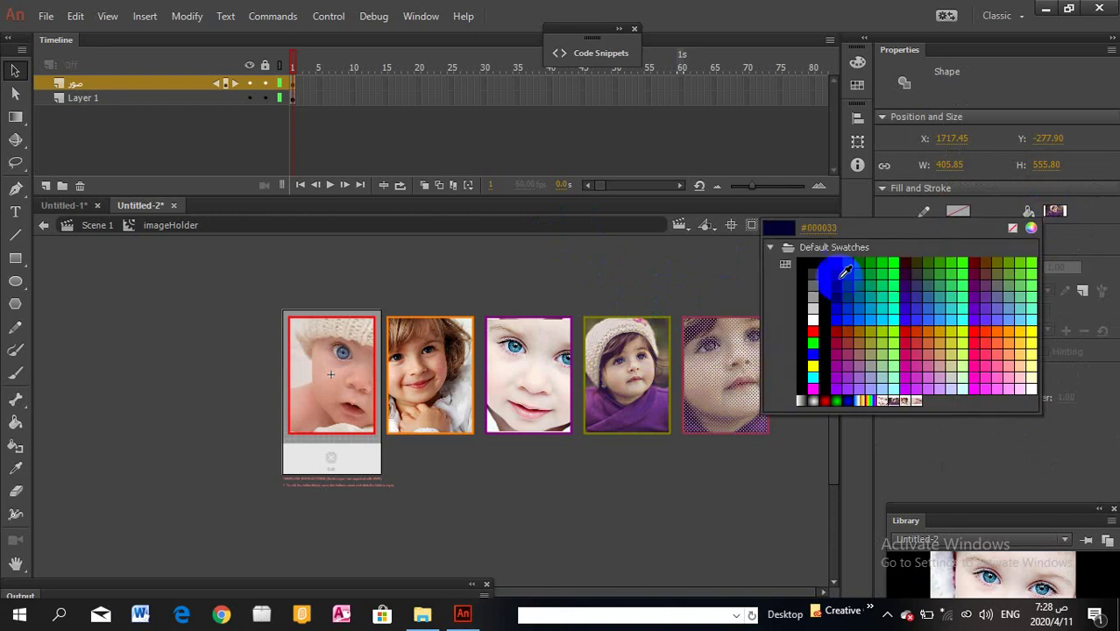
{"action": "left_click", "coordinate": [917, 400]}
{"action": "left_click", "coordinate": [657, 275]}
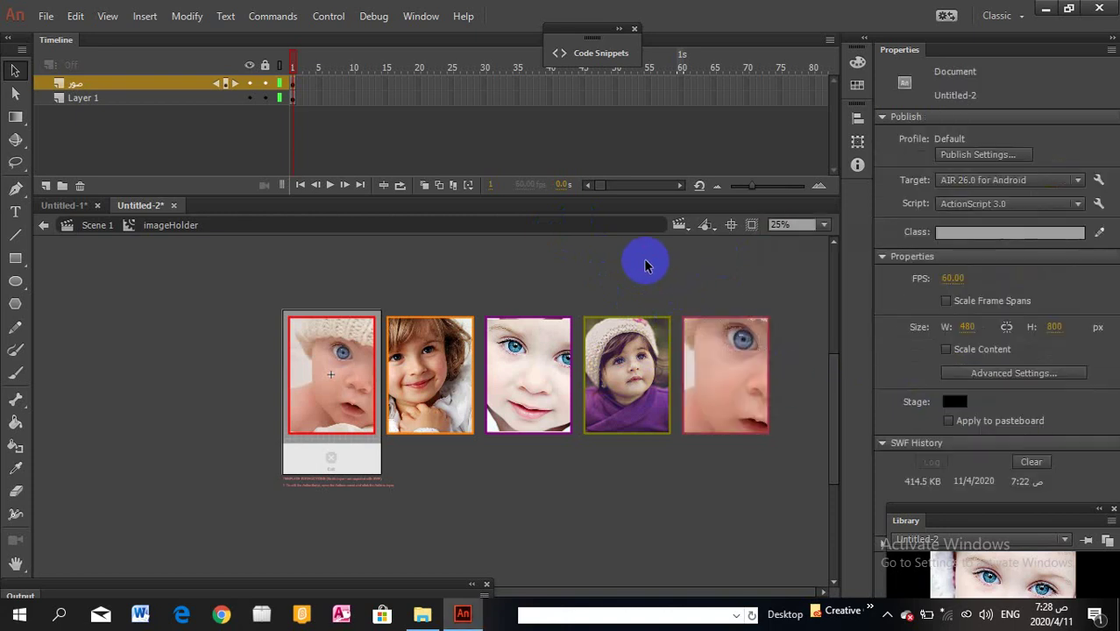
Step: Change the fifth photo's fill to the bitmap used in the third photo
{"action": "left_click", "coordinate": [759, 346]}
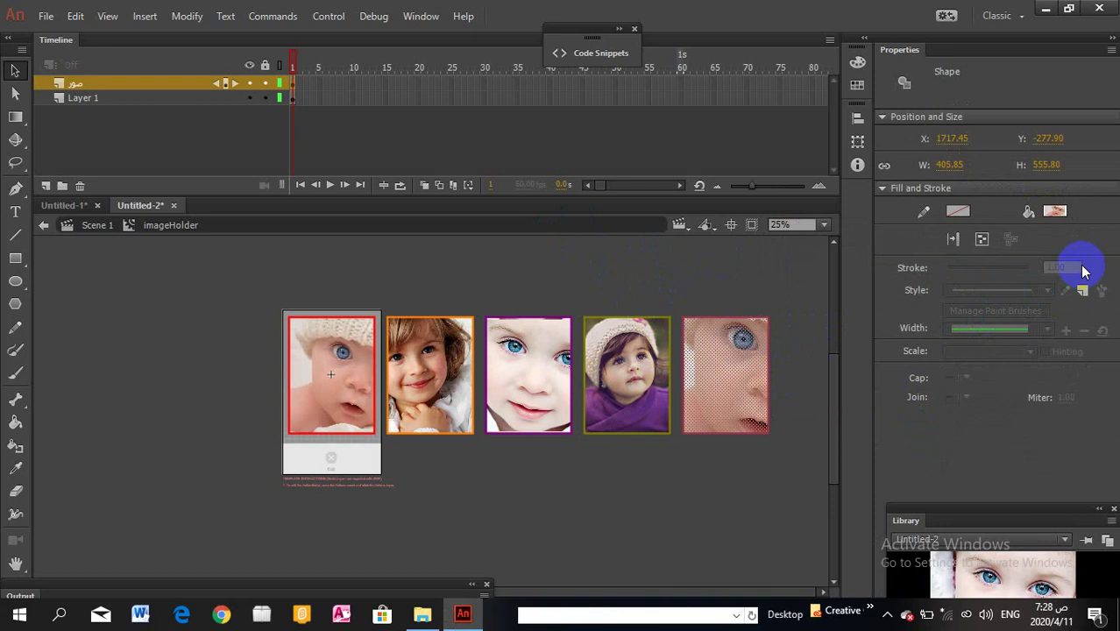
{"action": "left_click", "coordinate": [1051, 214]}
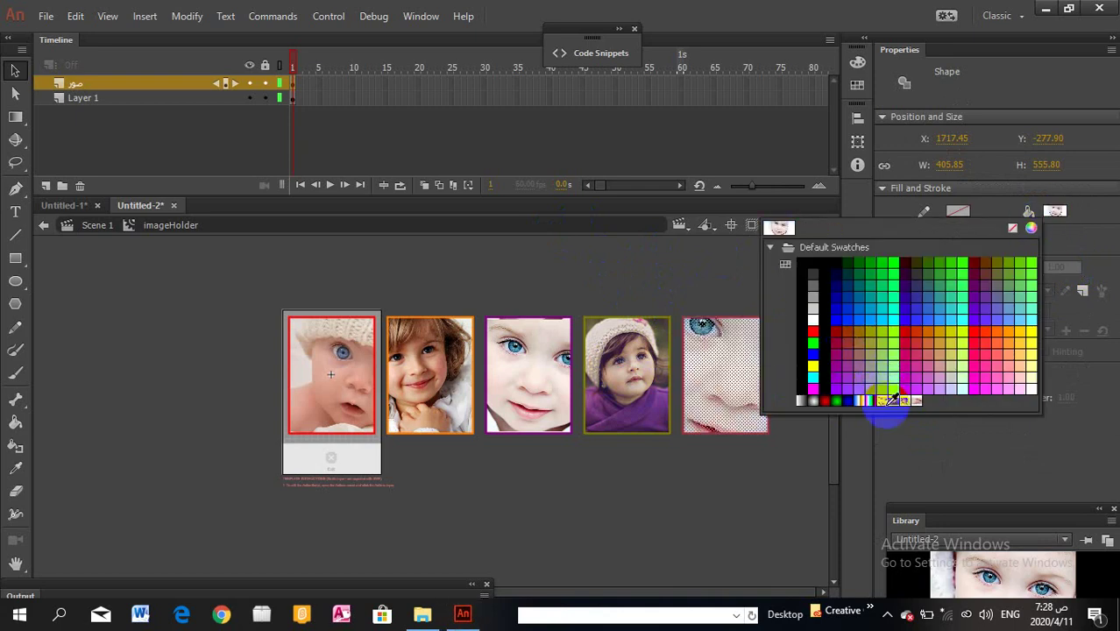
{"action": "left_click", "coordinate": [892, 400]}
{"action": "left_click", "coordinate": [680, 277]}
Step: Shift the fifth photo's bitmap fill with the Gradient Transform tool so that the blue eye sits well inside the frame
{"action": "left_click", "coordinate": [749, 325]}
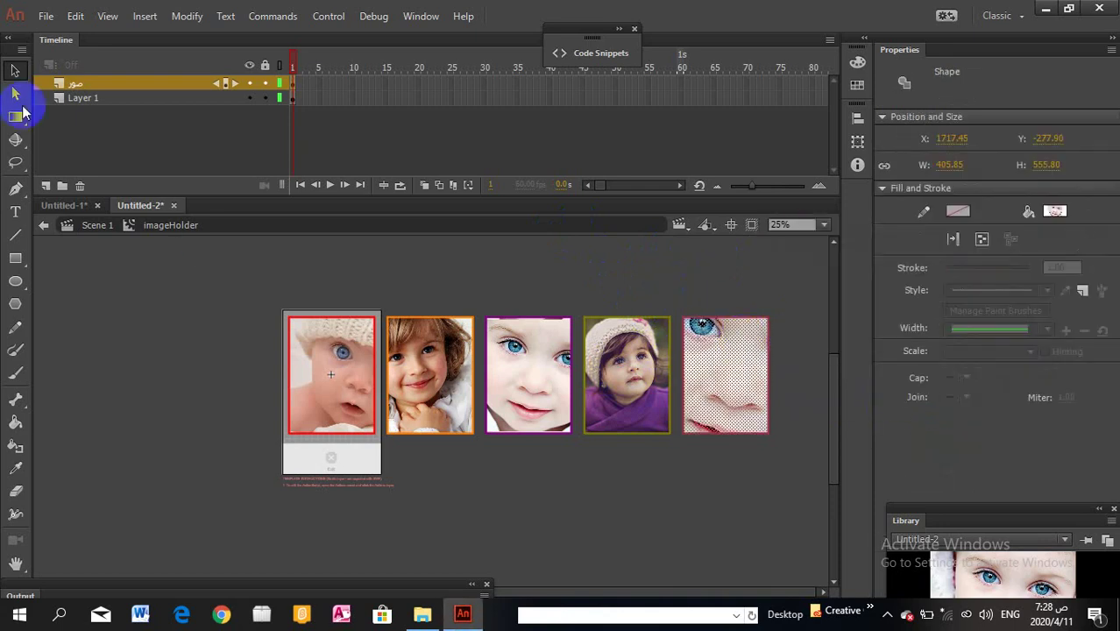
{"action": "left_click", "coordinate": [16, 116]}
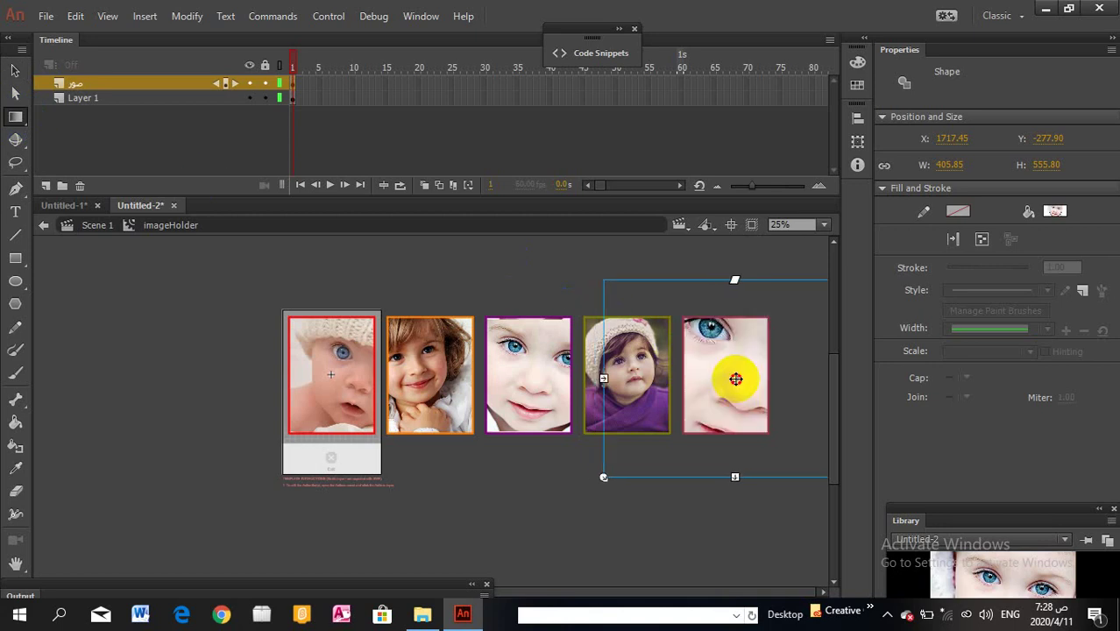
{"action": "left_click_drag", "start_coordinate": [735, 378], "coordinate": [748, 408]}
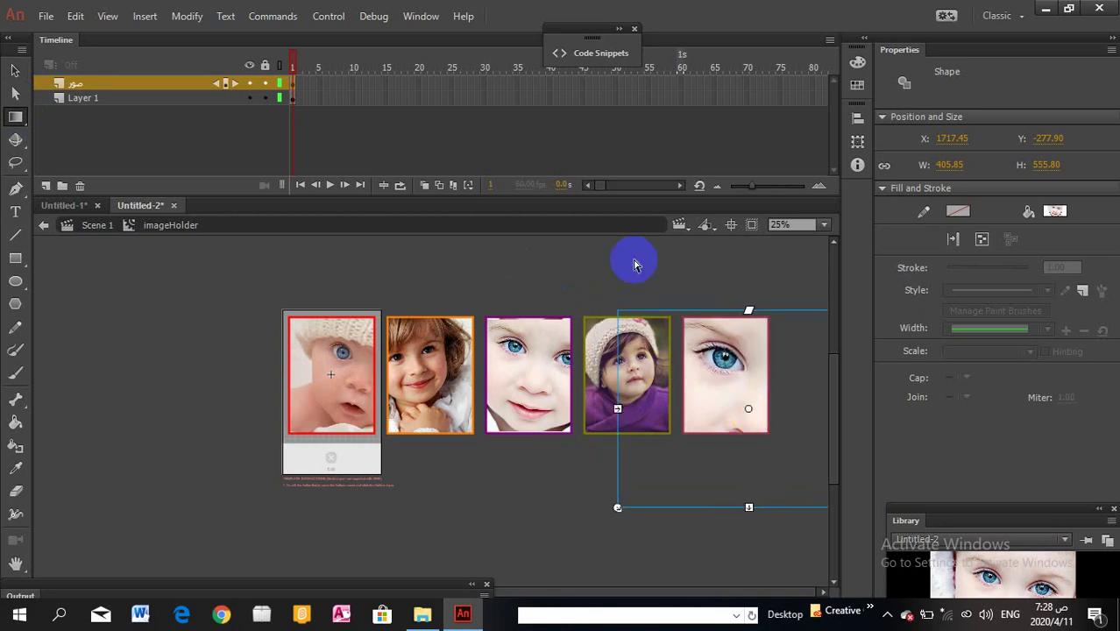
{"action": "left_click", "coordinate": [635, 265]}
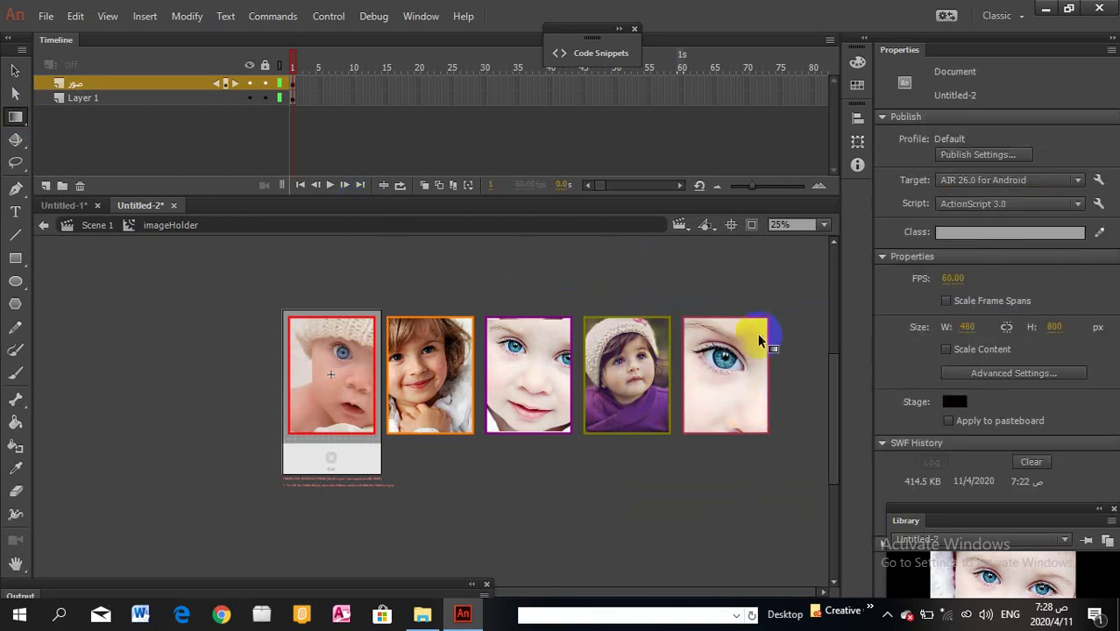
Step: Return to Scene 1 and open the code of frame 1 on the Actions layer
{"action": "left_click", "coordinate": [89, 226]}
{"action": "right_click", "coordinate": [296, 98]}
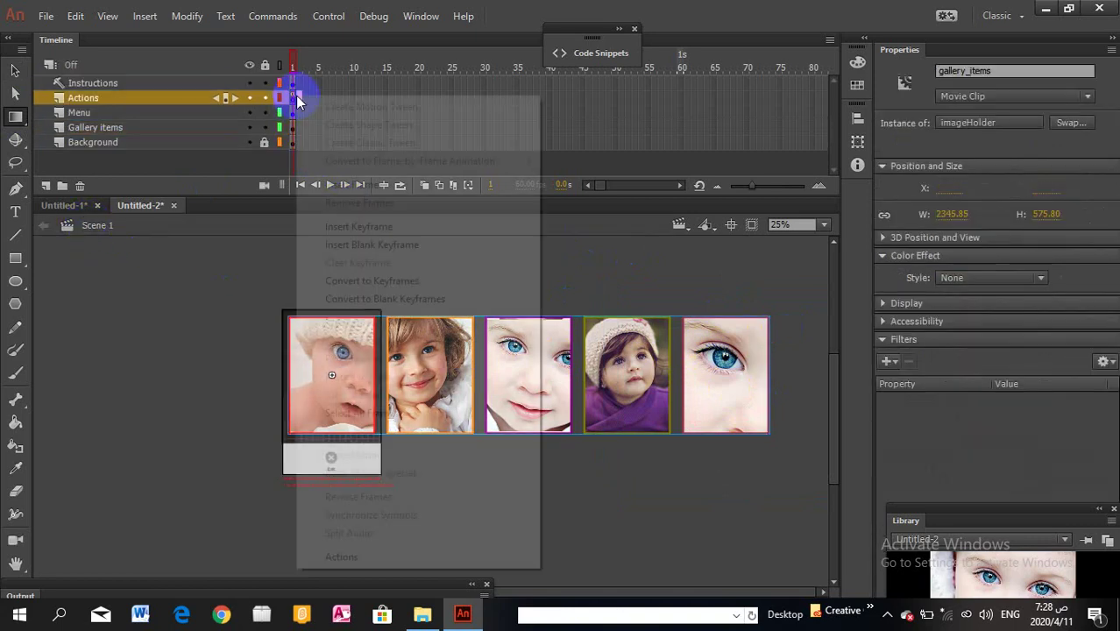
{"action": "left_click", "coordinate": [295, 100]}
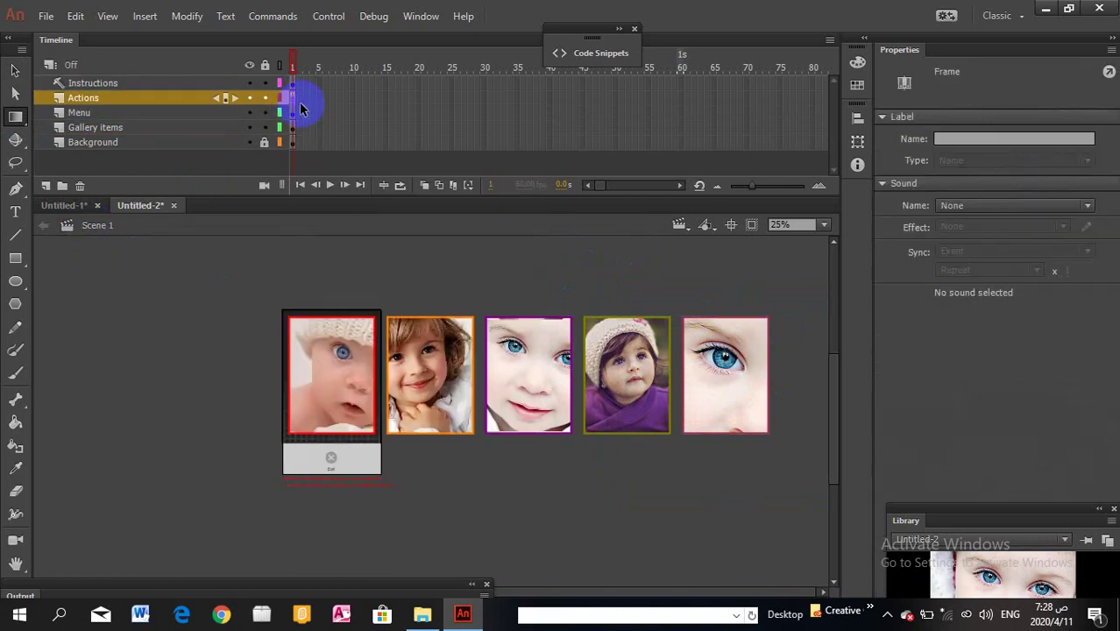
{"action": "right_click", "coordinate": [298, 103]}
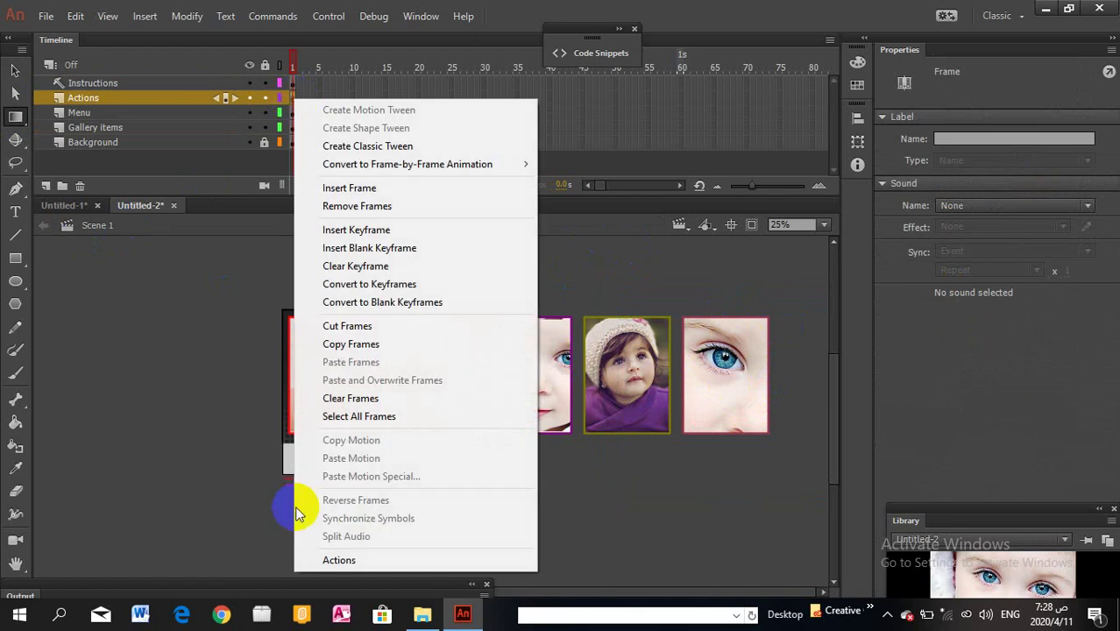
{"action": "left_click", "coordinate": [352, 559]}
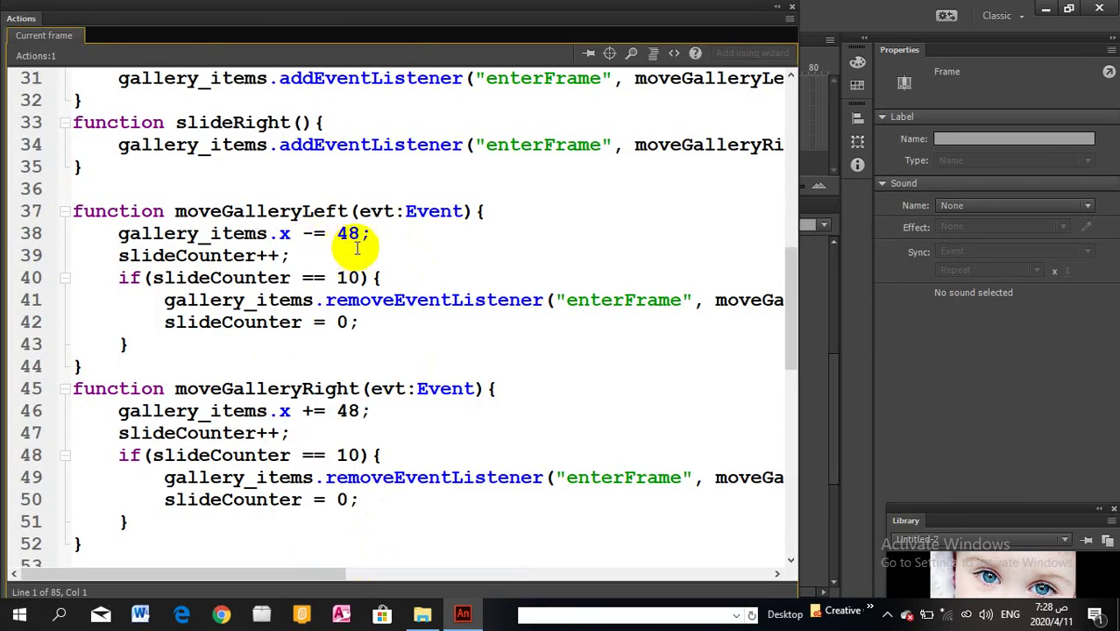
Step: Set the totalGalleryItems variable in line 8 of the script to 5
{"action": "scroll", "coordinate": [355, 245], "scroll_direction": "up", "scroll_amount": 7}
{"action": "scroll", "coordinate": [359, 241], "scroll_direction": "up", "scroll_amount": 3}
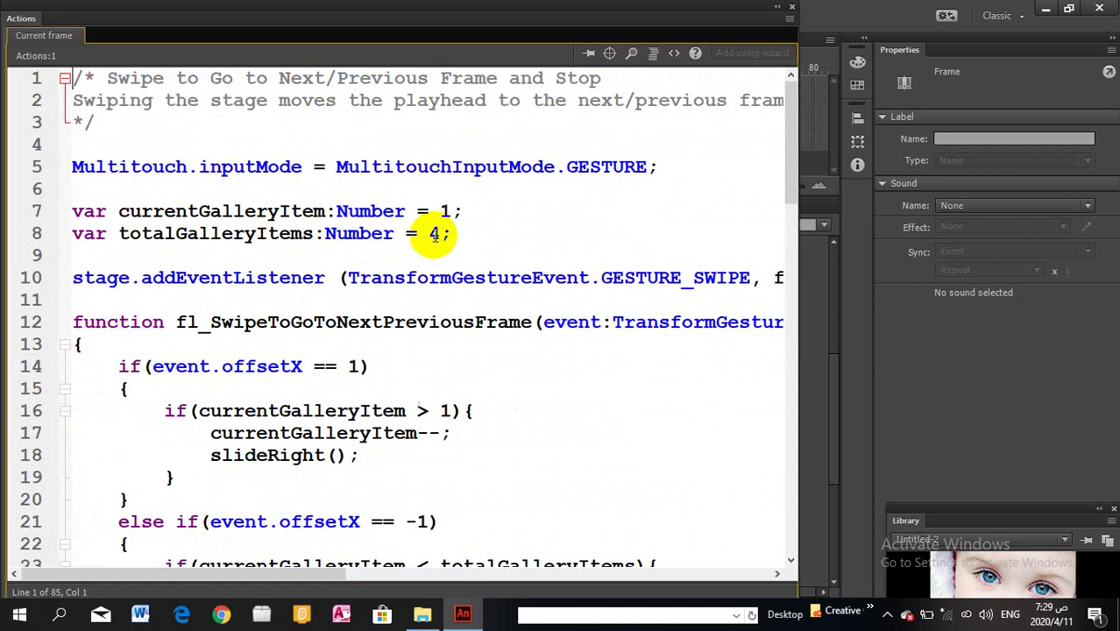
{"action": "double_click", "coordinate": [431, 233]}
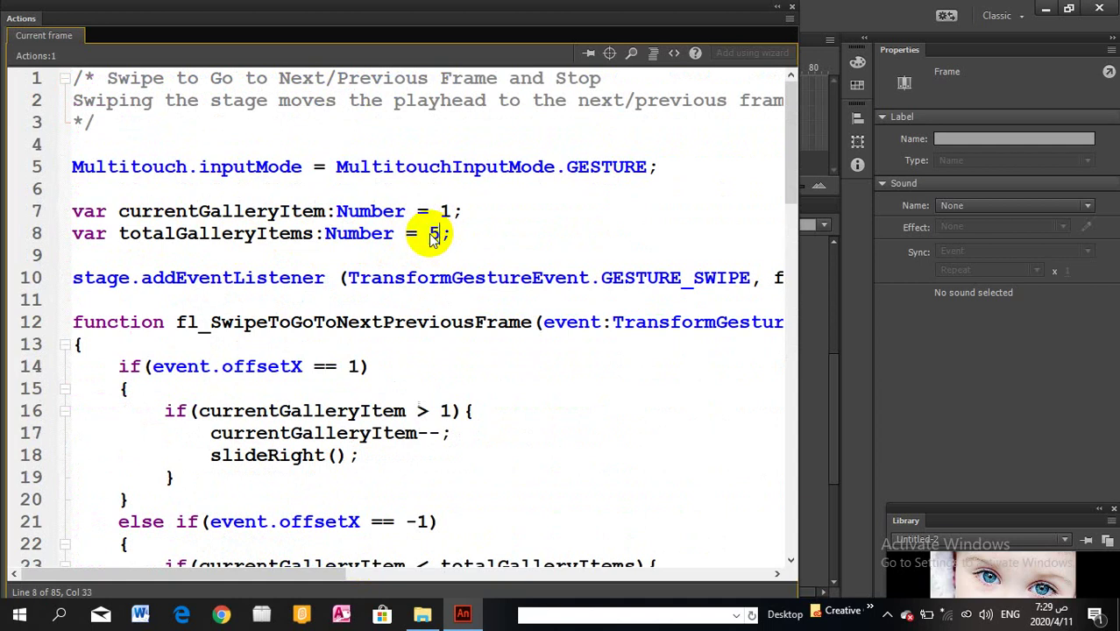
Step: Run the movie as a test in the simulator and enable its touch layer with the Swipe gesture
{"action": "scroll", "coordinate": [447, 289], "scroll_direction": "down", "scroll_amount": 7}
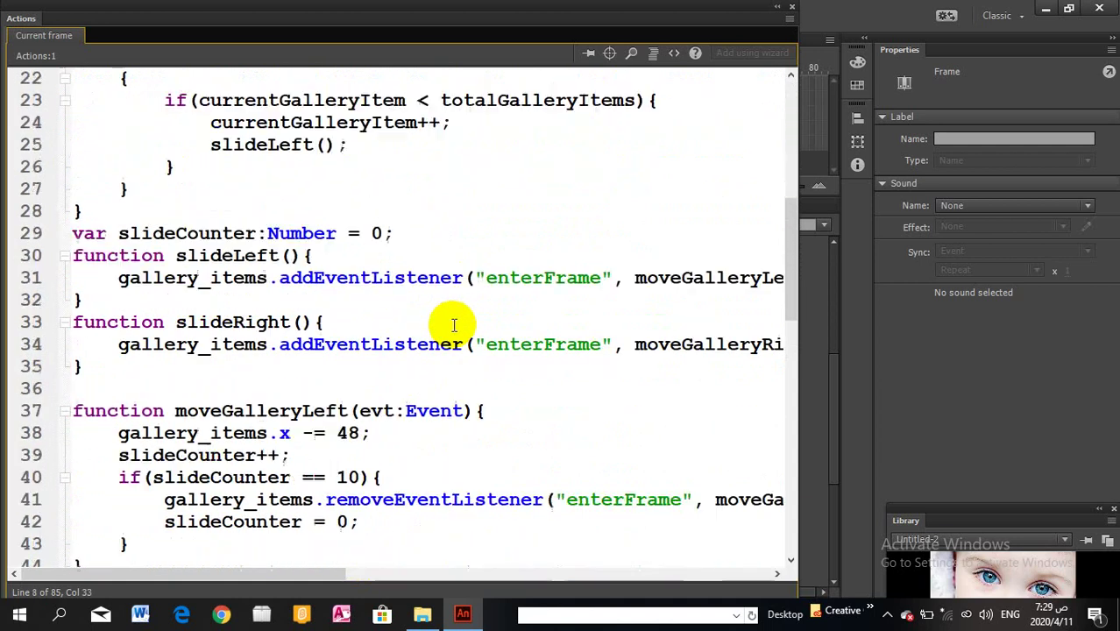
{"action": "scroll", "coordinate": [452, 320], "scroll_direction": "down", "scroll_amount": 6}
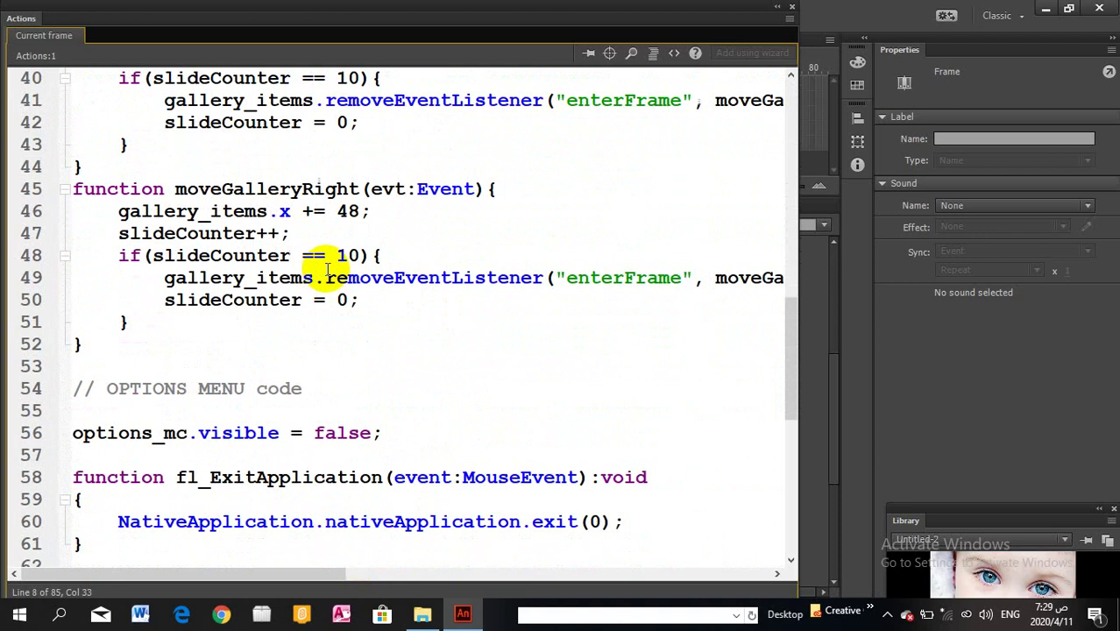
{"action": "left_click", "coordinate": [410, 269]}
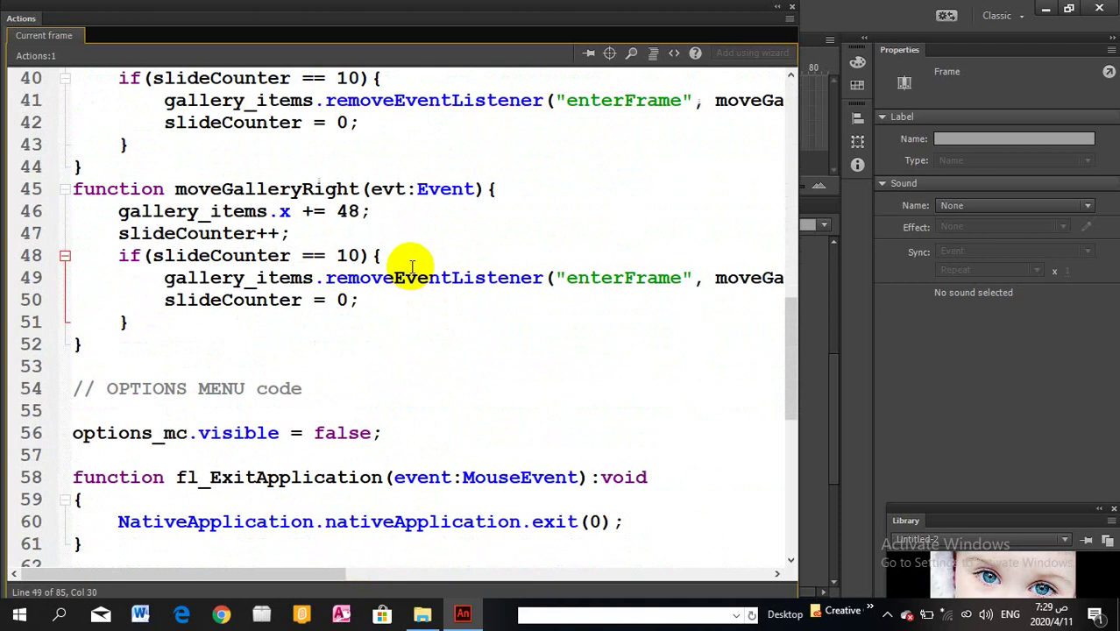
{"action": "key", "text": "ctrl+Return"}
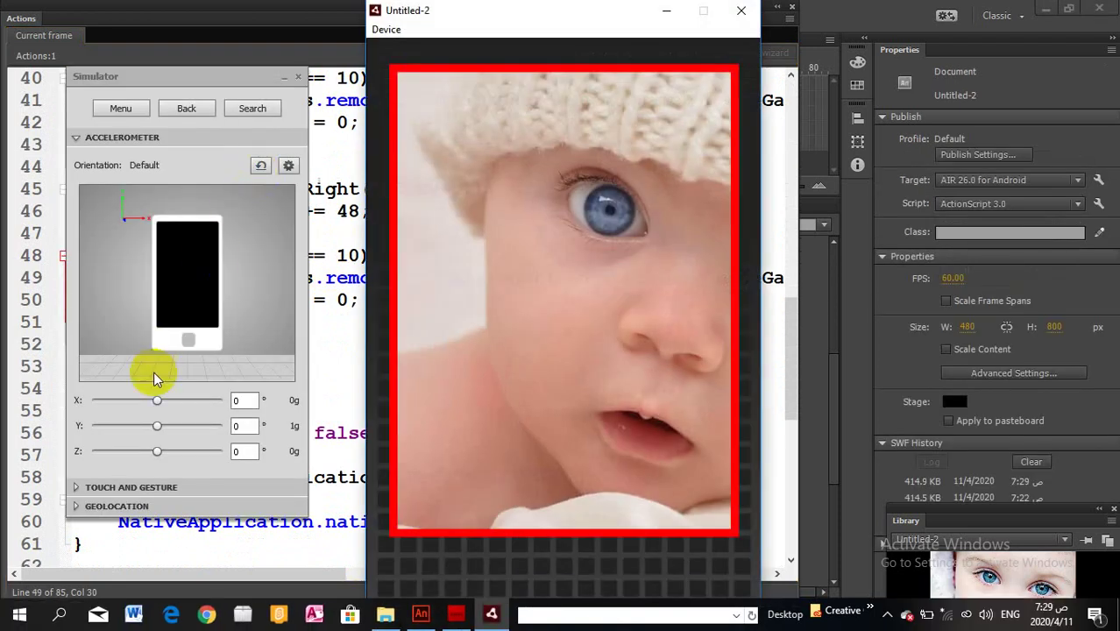
{"action": "left_click", "coordinate": [98, 487]}
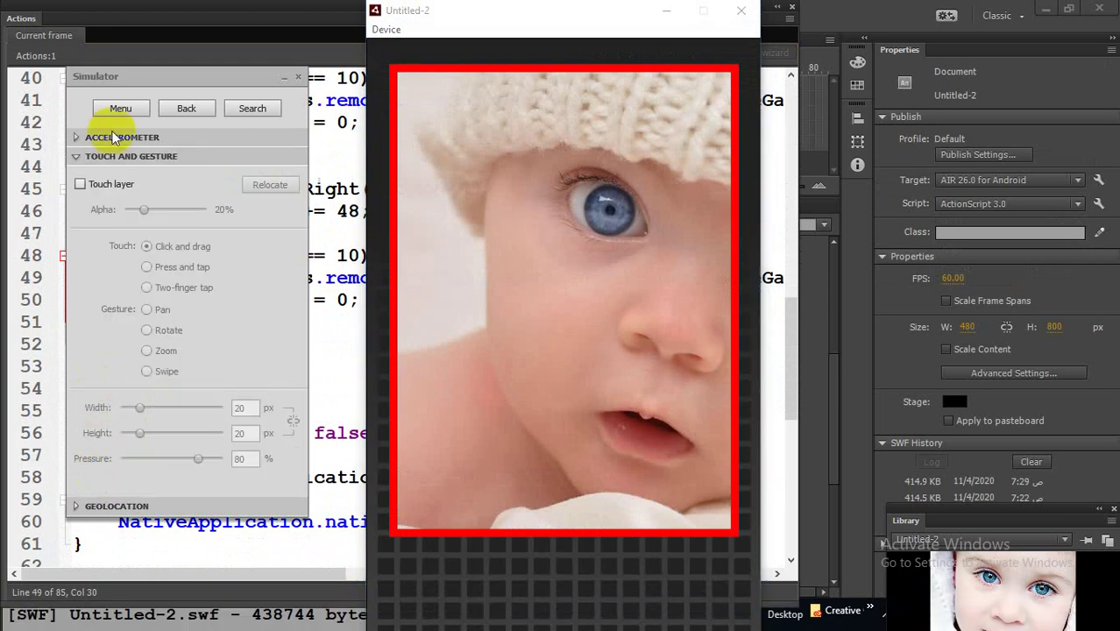
{"action": "left_click", "coordinate": [80, 185]}
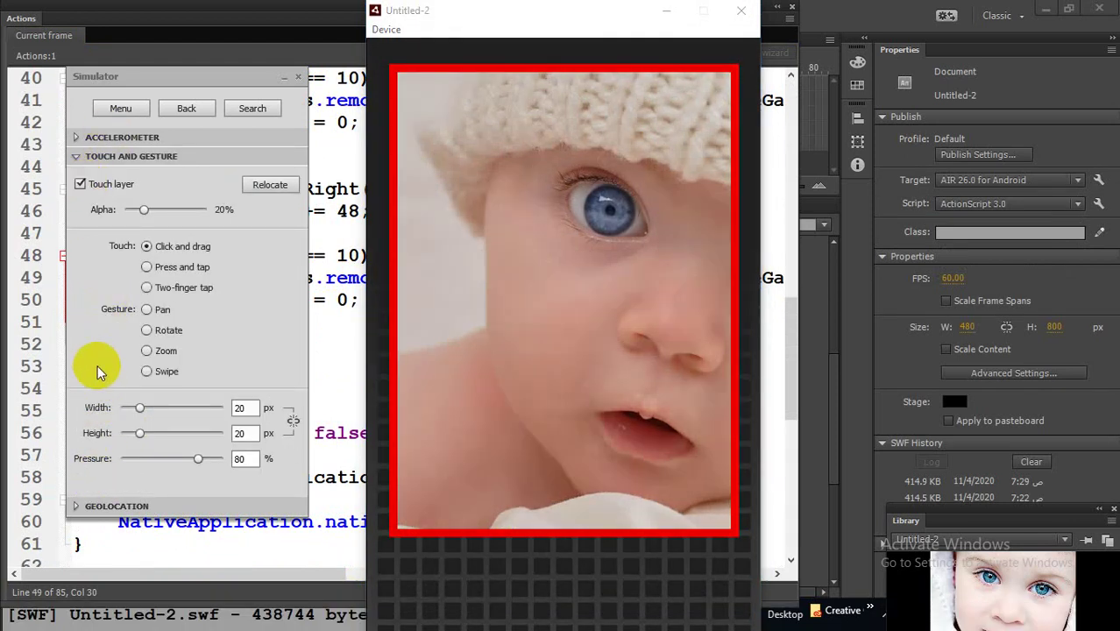
{"action": "left_click", "coordinate": [160, 372]}
Step: Swipe forward through the gallery photos to the last one, and swipe back through them to check both directions
{"action": "left_click_drag", "start_coordinate": [586, 349], "coordinate": [512, 259]}
{"action": "left_click_drag", "start_coordinate": [621, 258], "coordinate": [544, 250]}
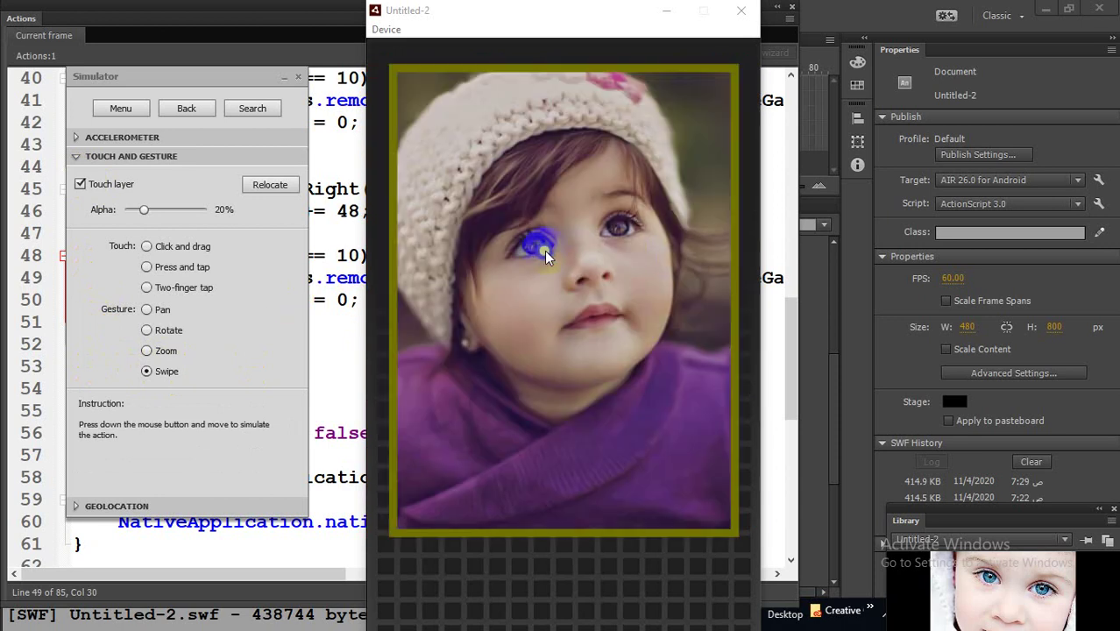
{"action": "left_click_drag", "start_coordinate": [738, 251], "coordinate": [604, 250]}
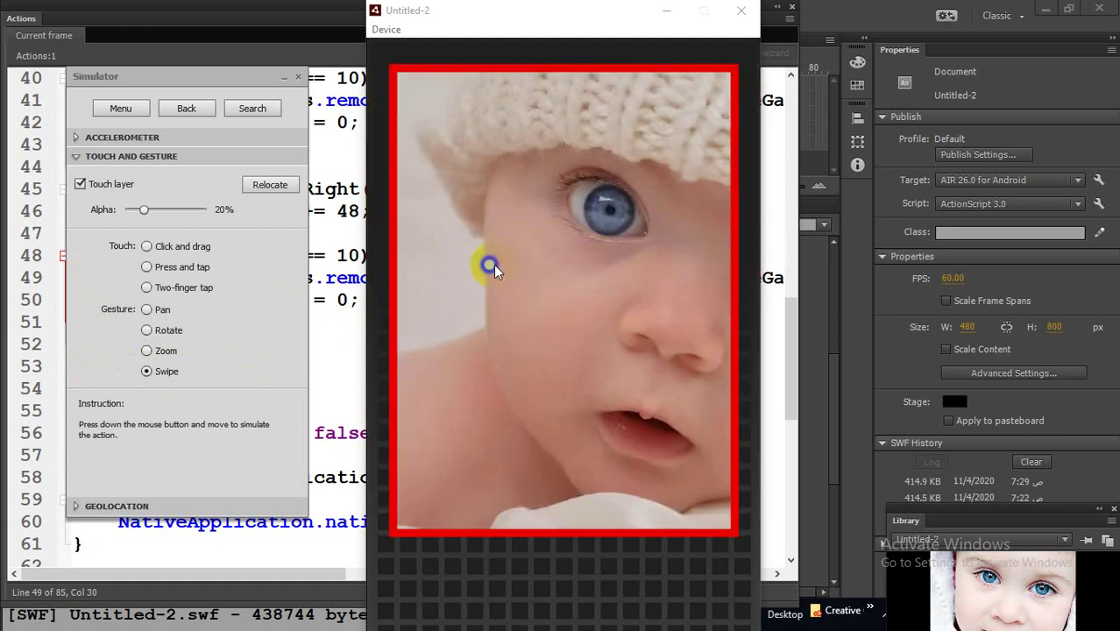
{"action": "left_click_drag", "start_coordinate": [493, 264], "coordinate": [622, 271]}
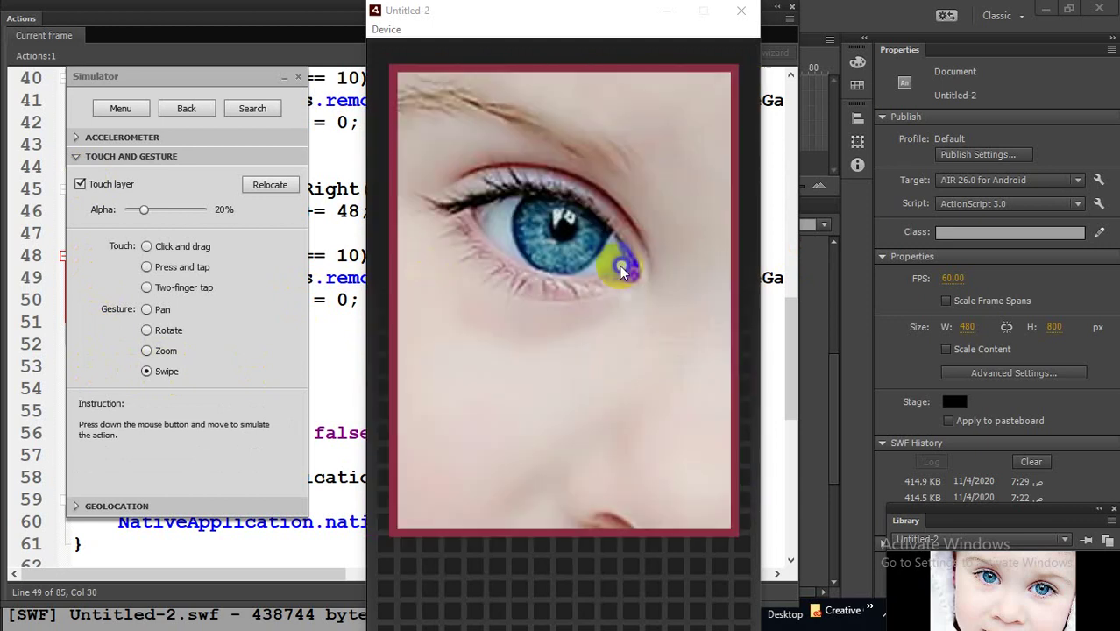
{"action": "left_click_drag", "start_coordinate": [387, 272], "coordinate": [687, 225]}
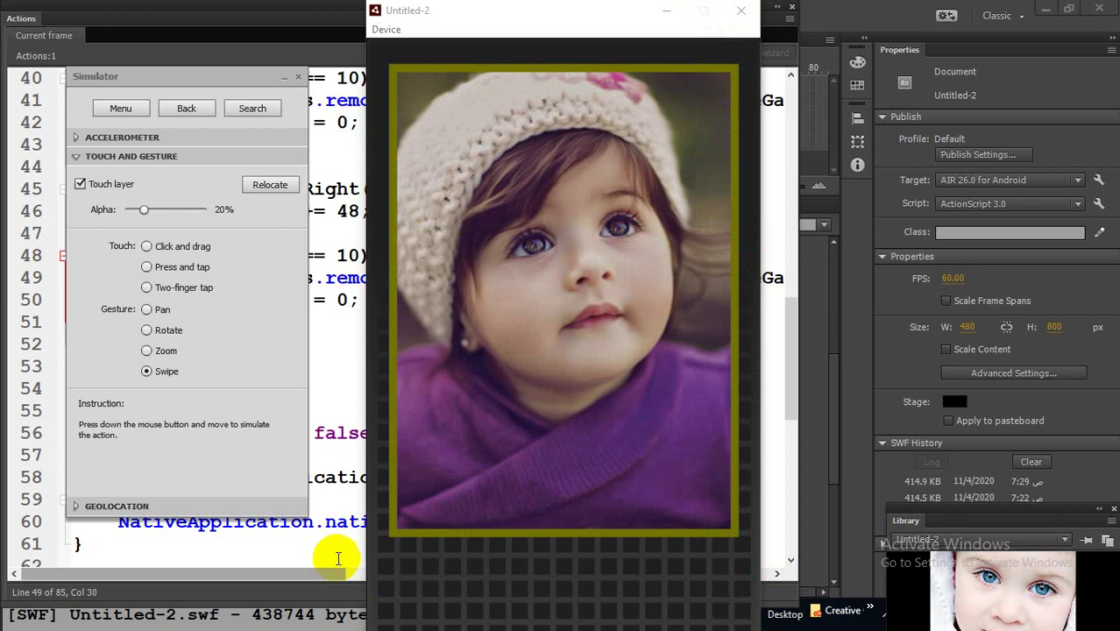
Step: Minimize the main authoring window, keeping the simulator and the gallery preview open on the desktop
{"action": "left_click", "coordinate": [304, 289]}
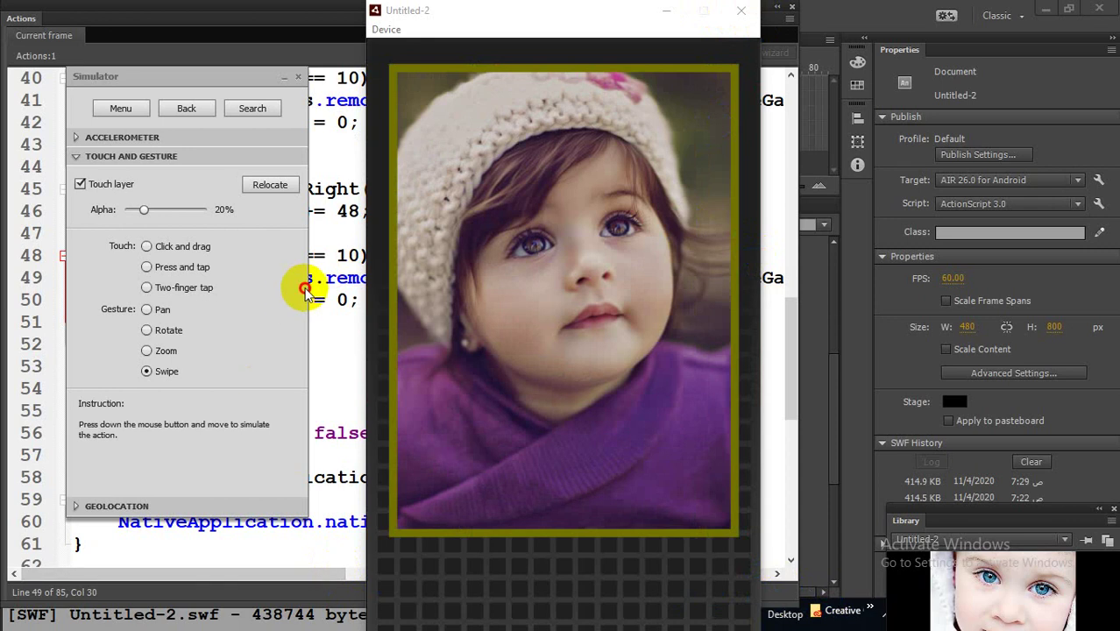
{"action": "left_click", "coordinate": [1045, 8]}
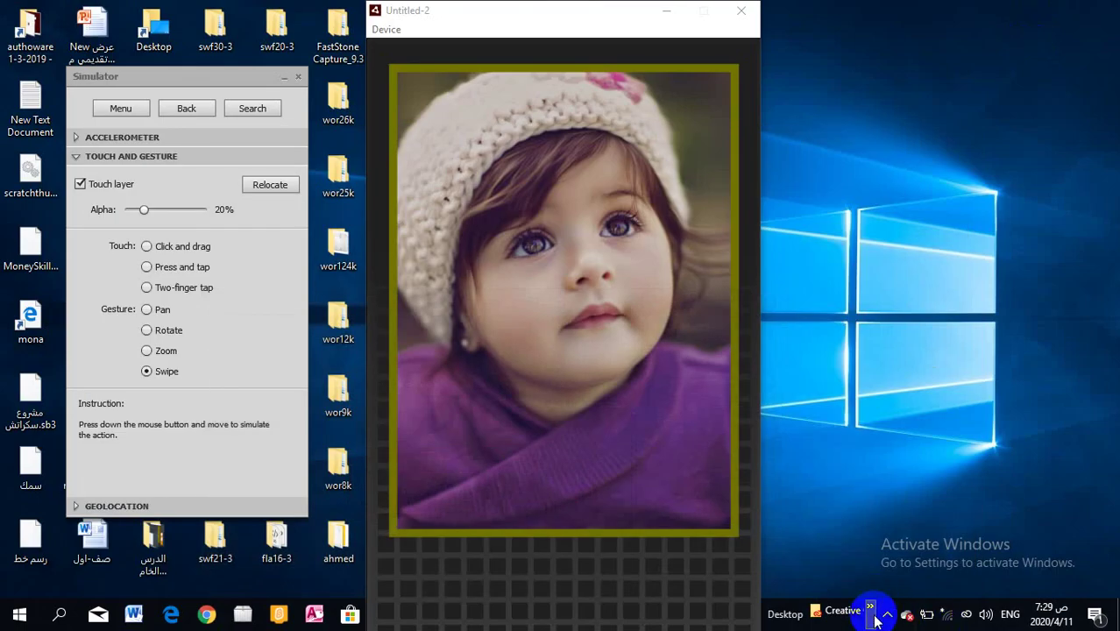